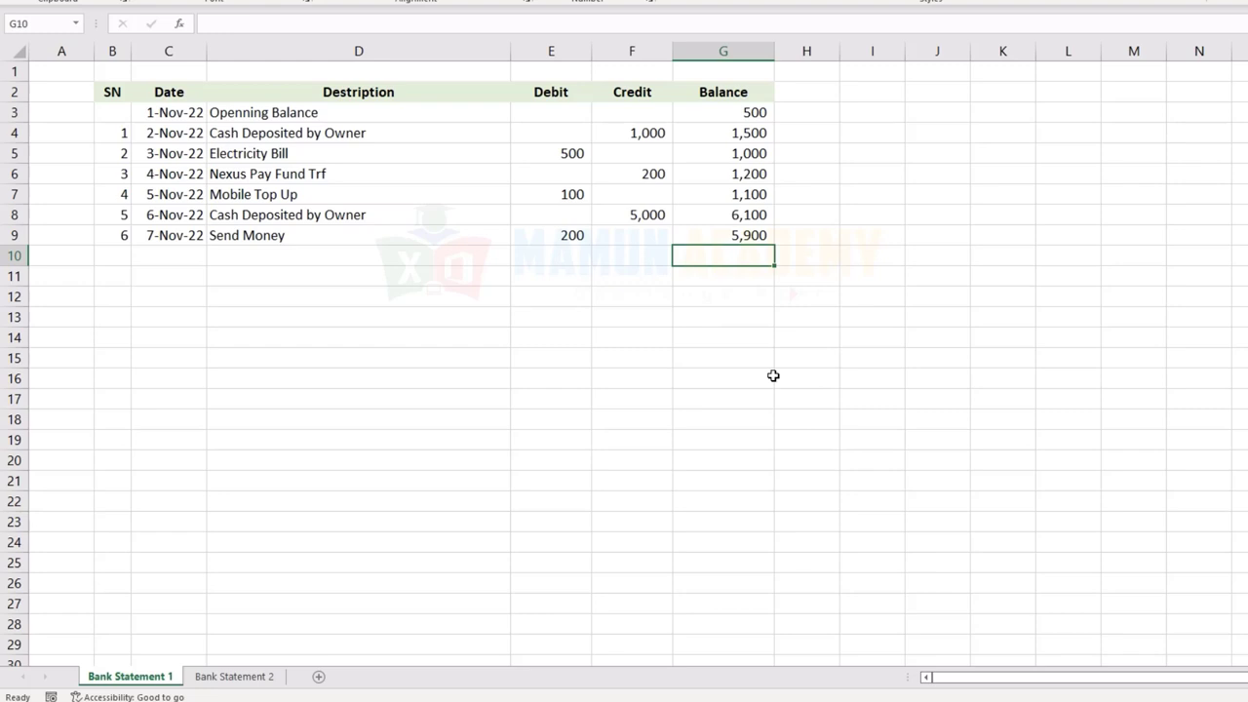
# Look over the column of Dr/Cr codes on the Bank Statement 2 sheet.
pyautogui.click(211, 677)
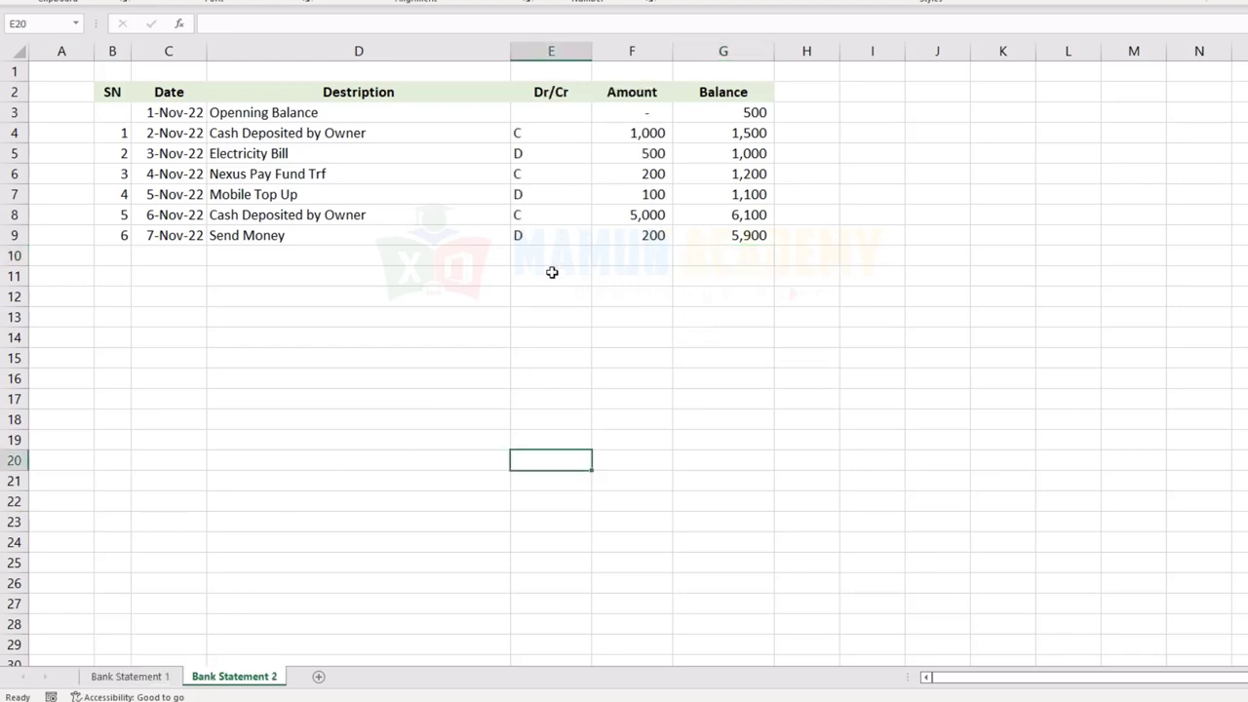
pyautogui.click(538, 132)
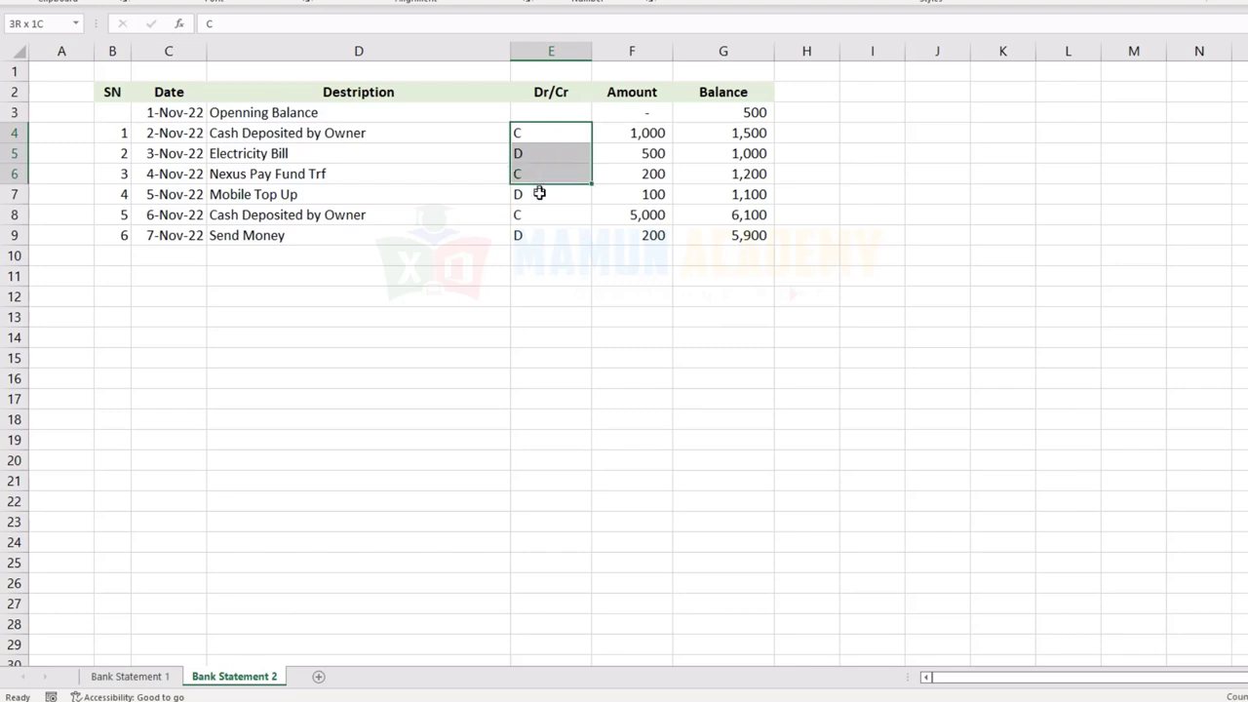
pyautogui.moveTo(538, 132); pyautogui.dragTo(539, 237)
pyautogui.click(273, 439)
# Return to Bank Statement 1 and point out its separate Debit and Credit headings.
pyautogui.click(129, 677)
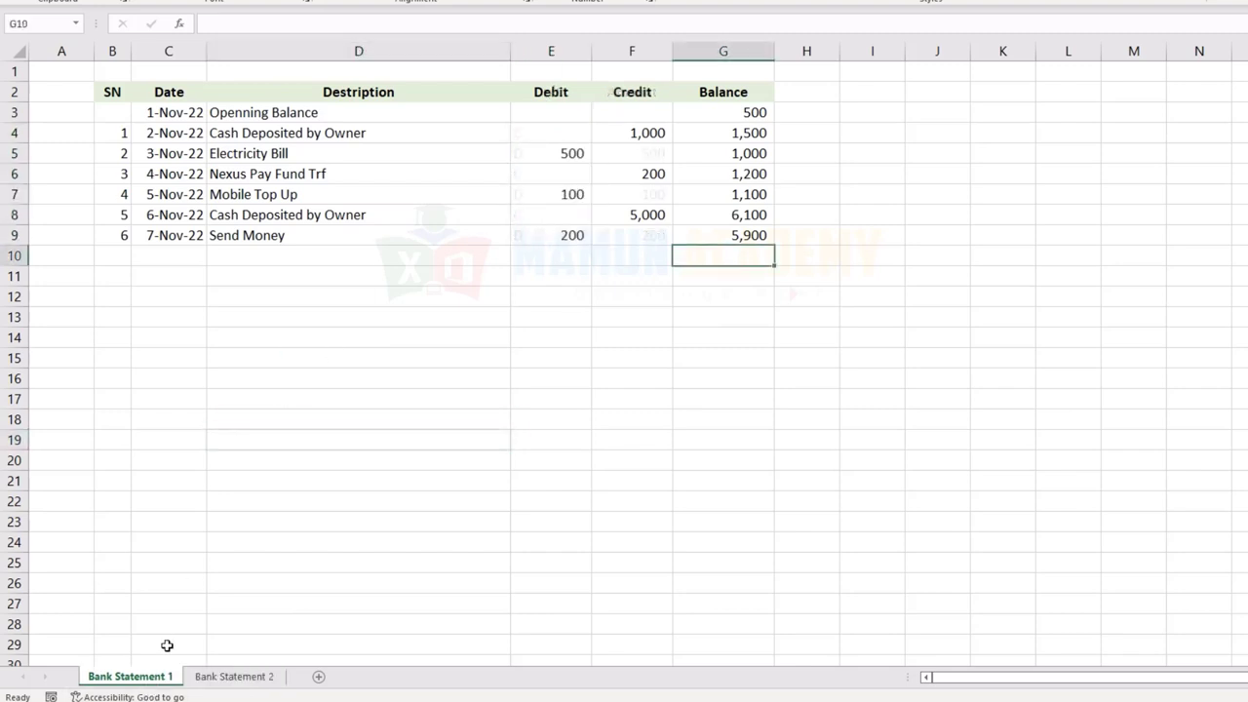
pyautogui.click(564, 92)
pyautogui.moveTo(563, 92); pyautogui.dragTo(635, 90)
pyautogui.click(488, 417)
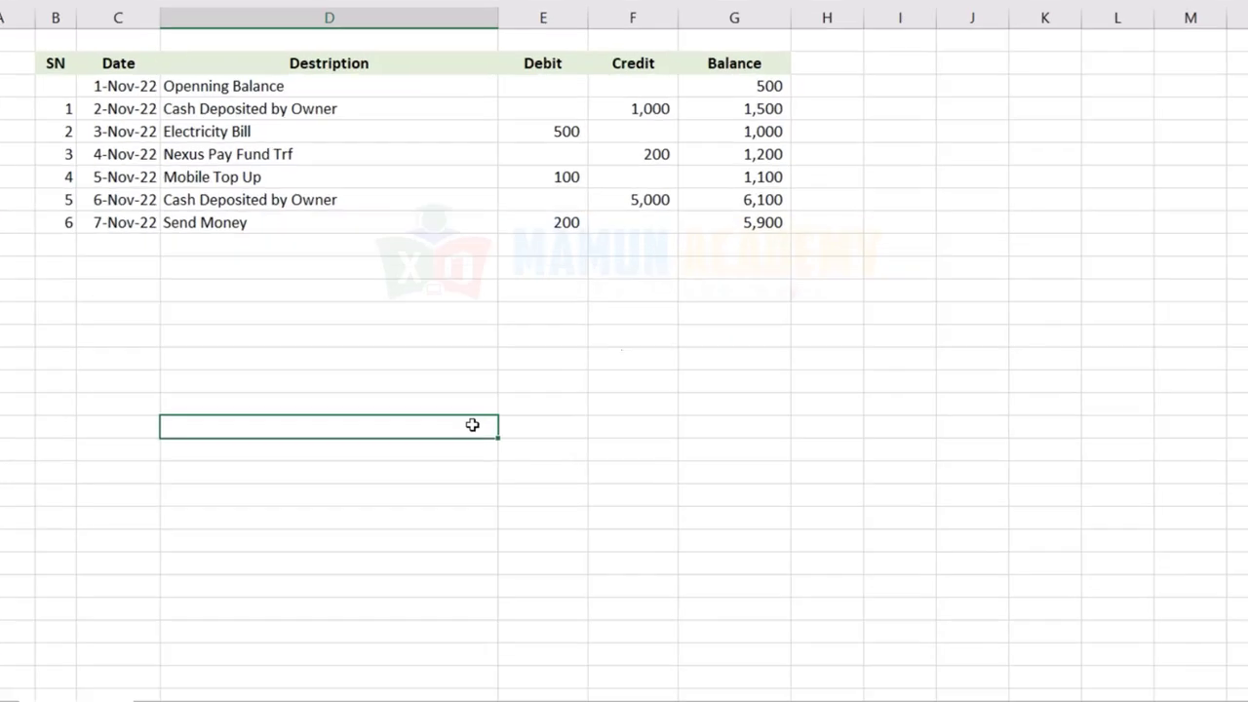
pyautogui.click(553, 395)
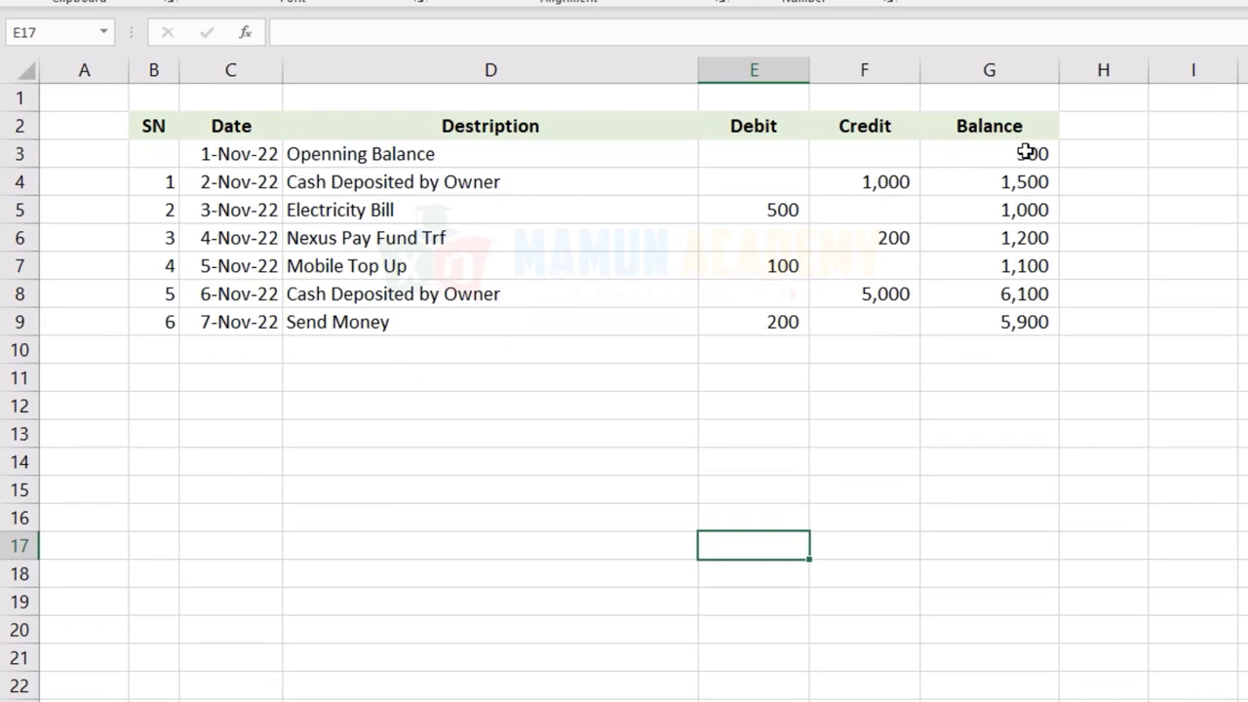
# Clear the old running balances below the 500 opening balance in G3.
pyautogui.click(1032, 153)
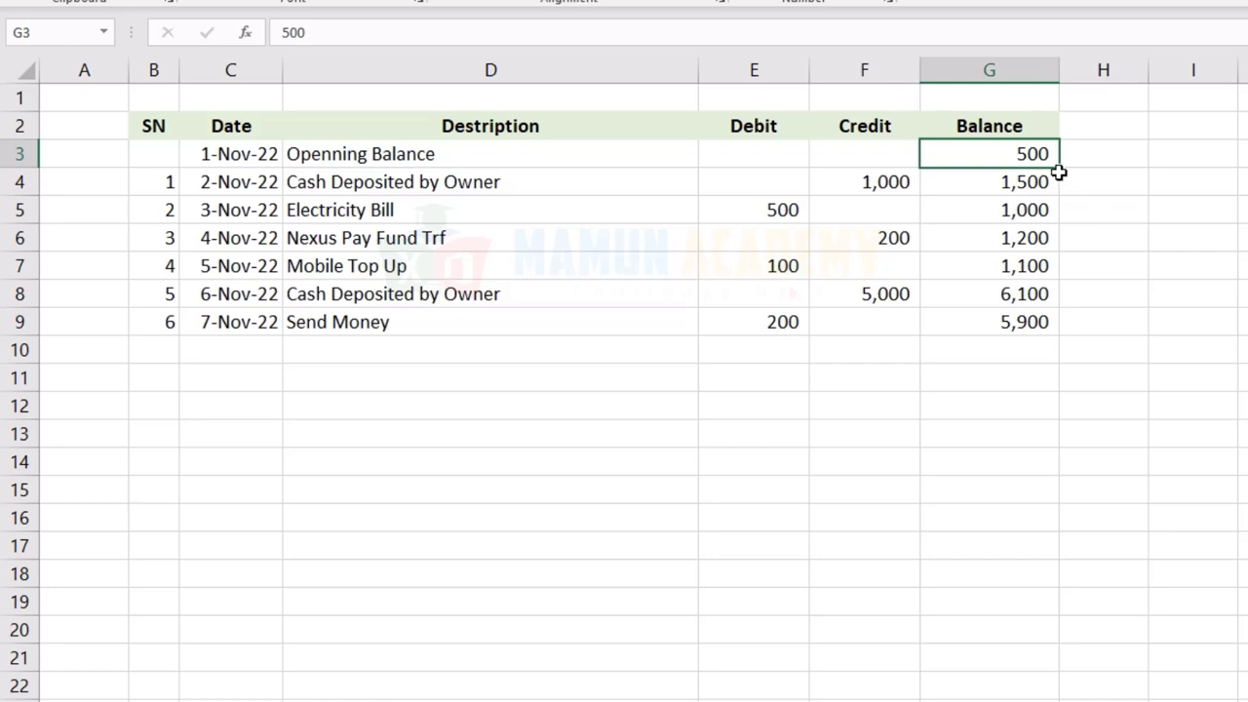
pyautogui.hotkey('ctrl', 'z')
# In G4, start an IF formula whose test is AND(E4="",F4="").
pyautogui.click(1021, 176)
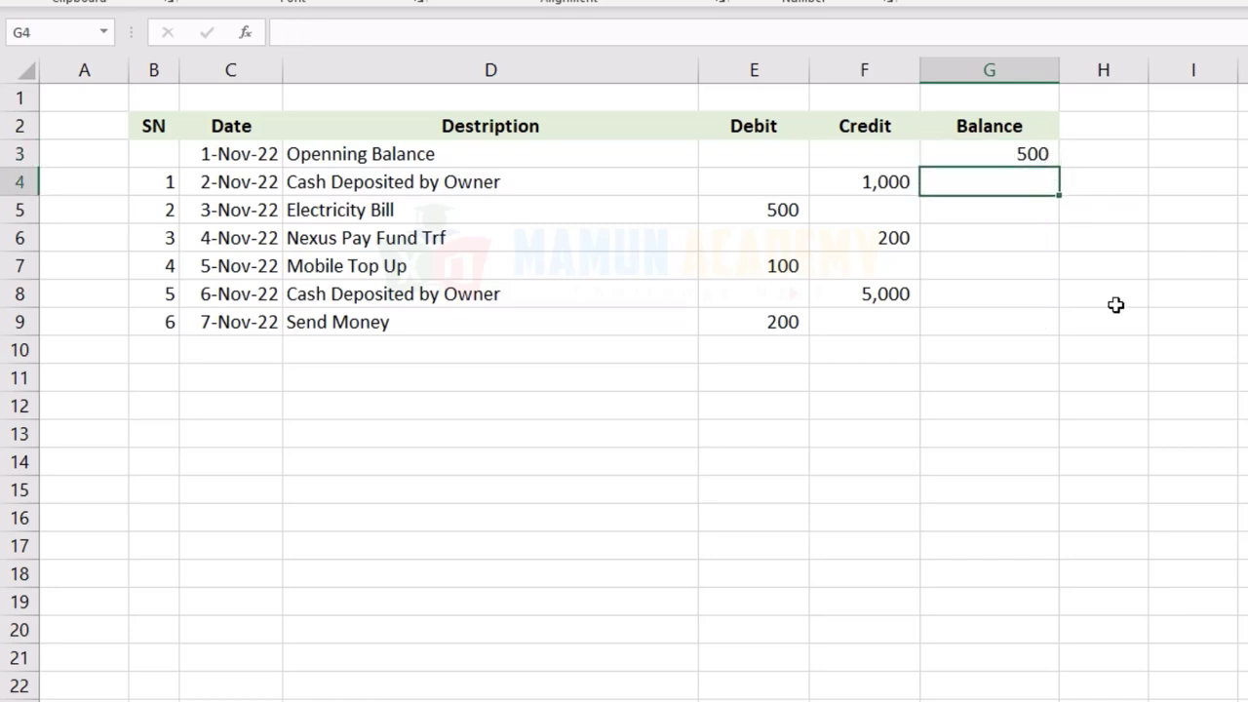
pyautogui.write('=if')
pyautogui.press('Tab')
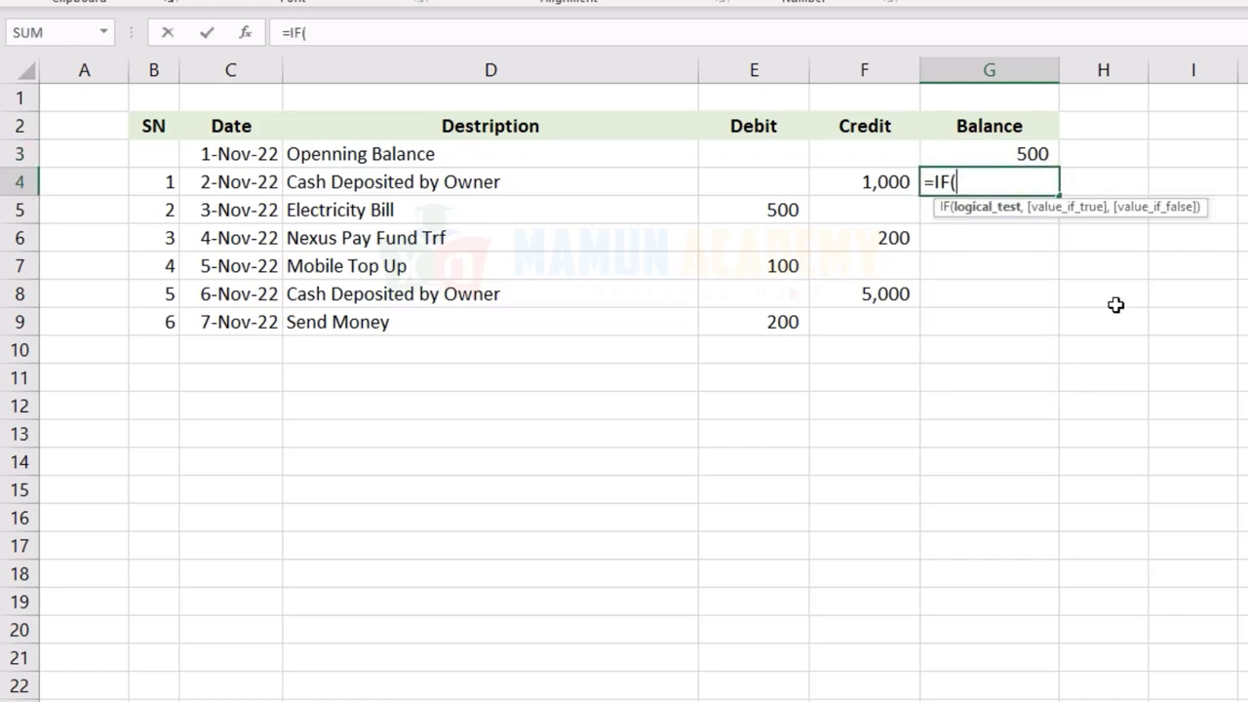
pyautogui.write('and')
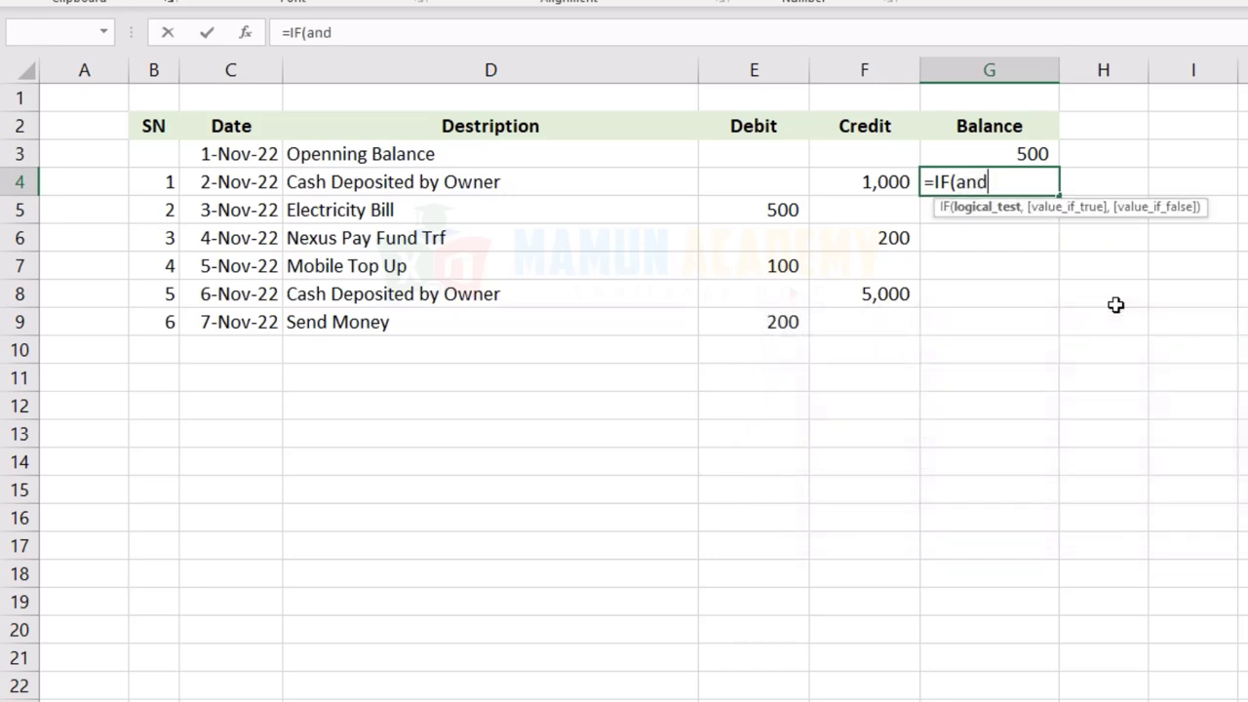
pyautogui.write('(')
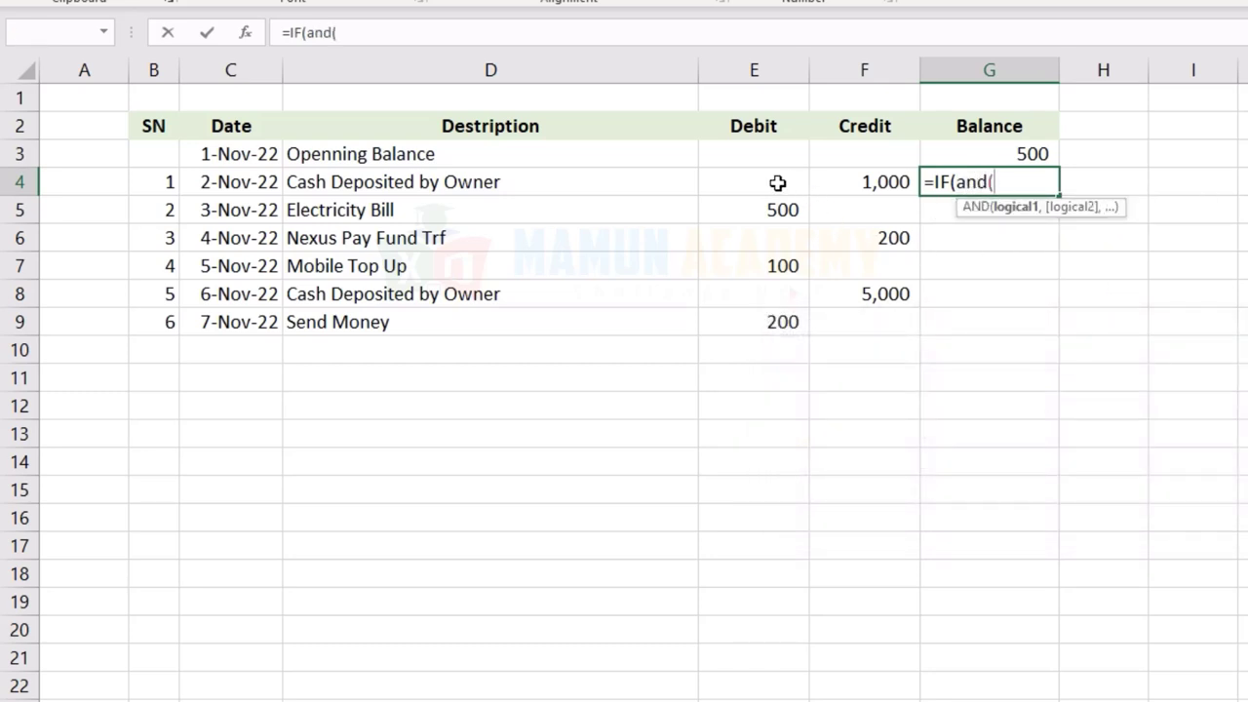
pyautogui.click(777, 182)
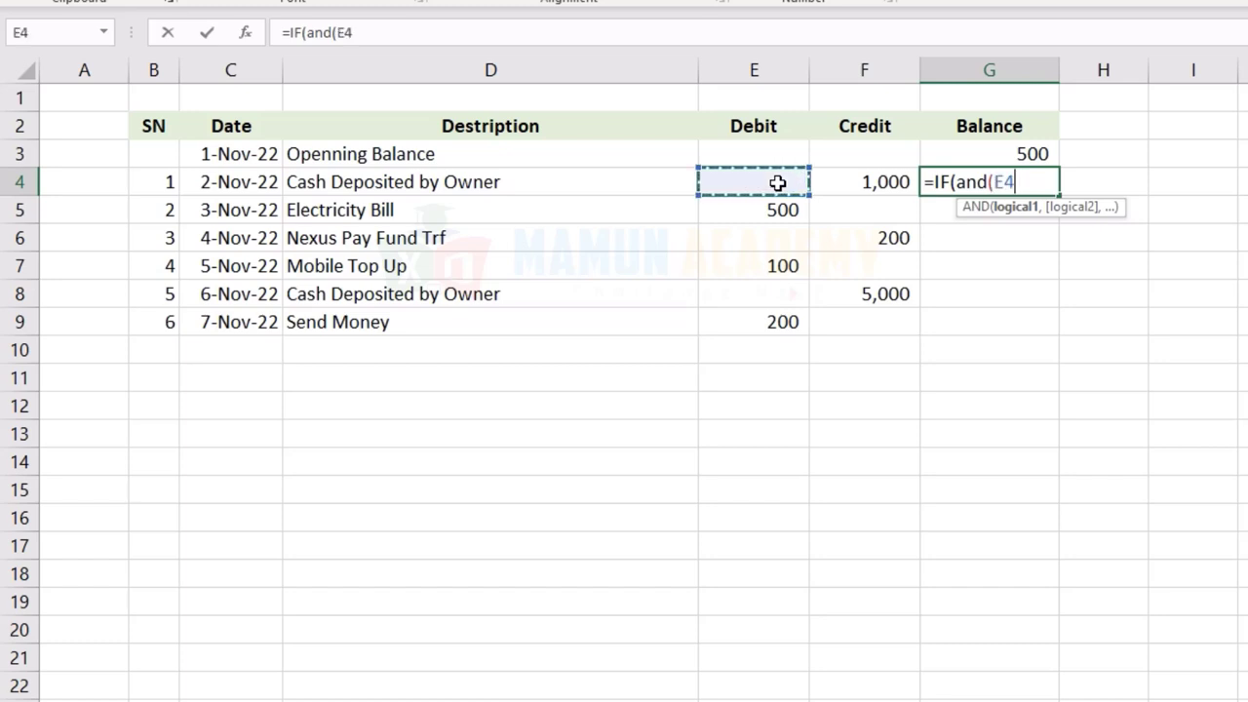
pyautogui.write('=""')
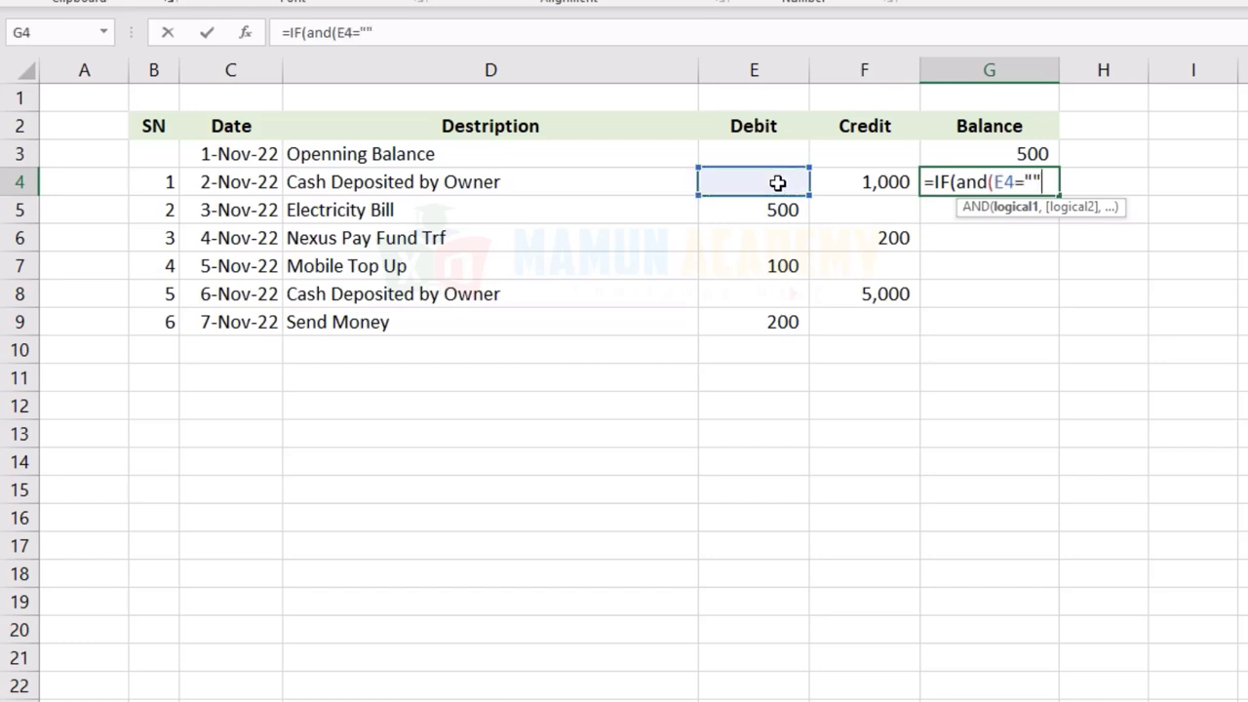
pyautogui.write(',')
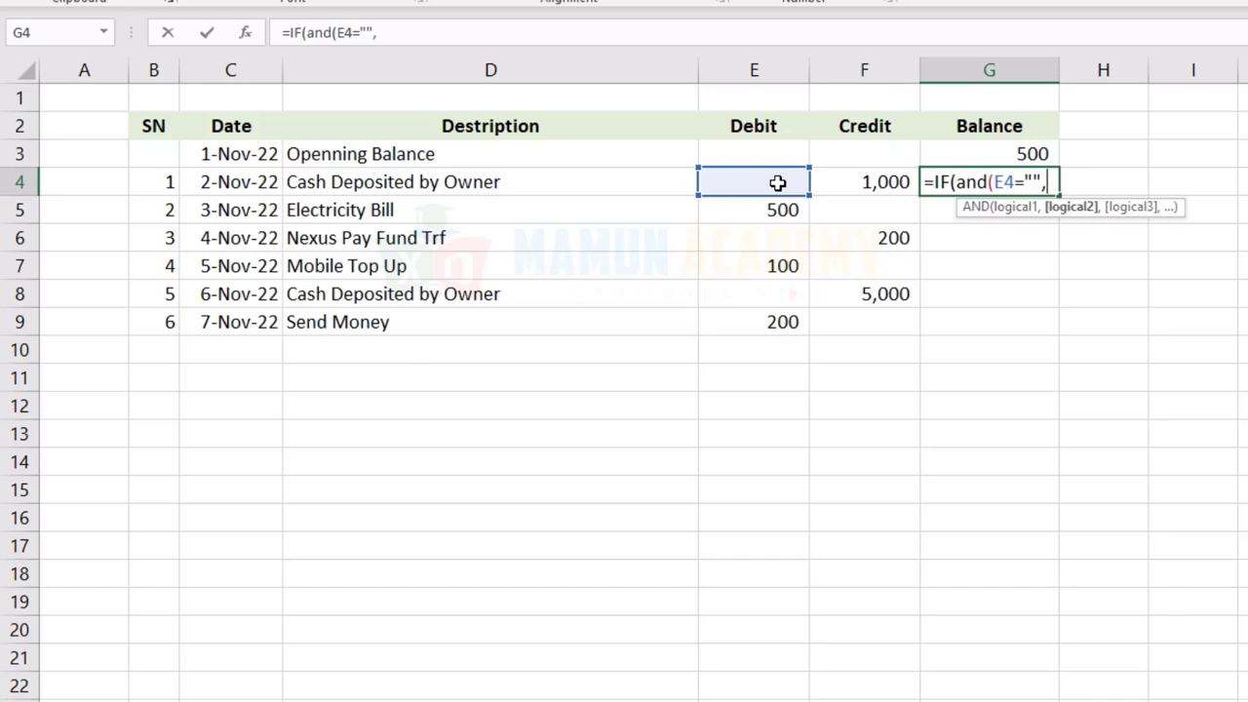
pyautogui.click(885, 183)
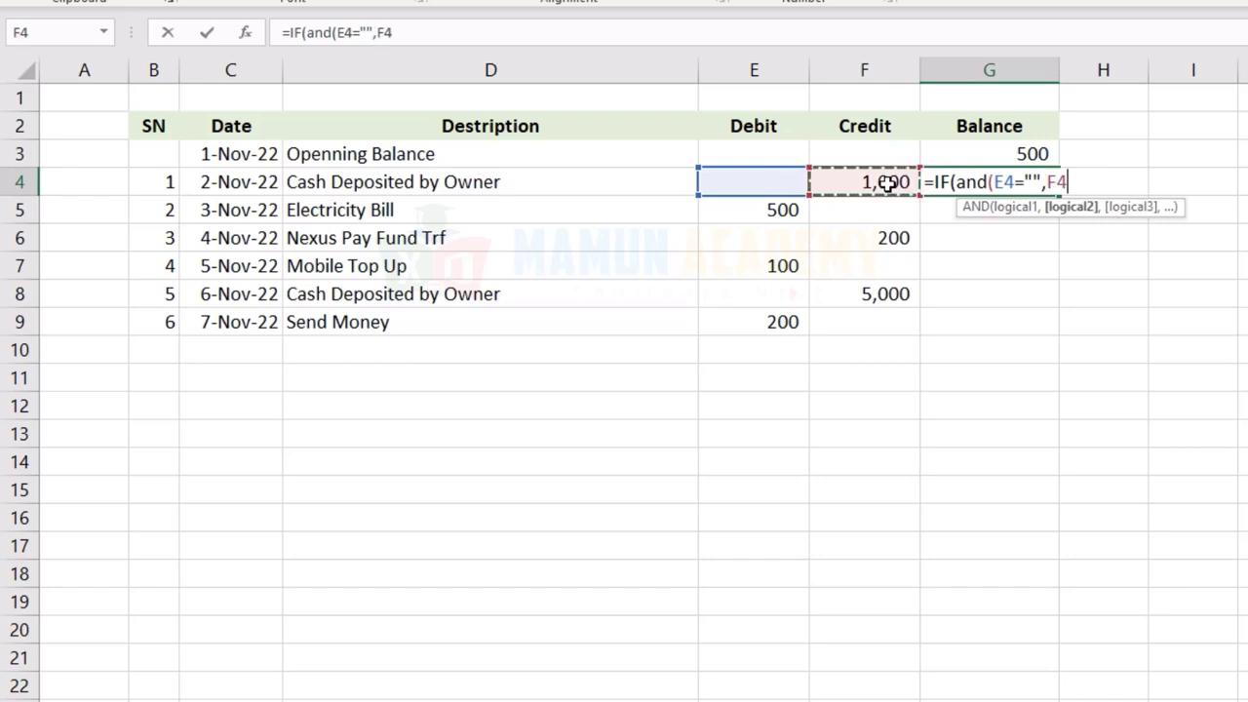
pyautogui.write('=""')
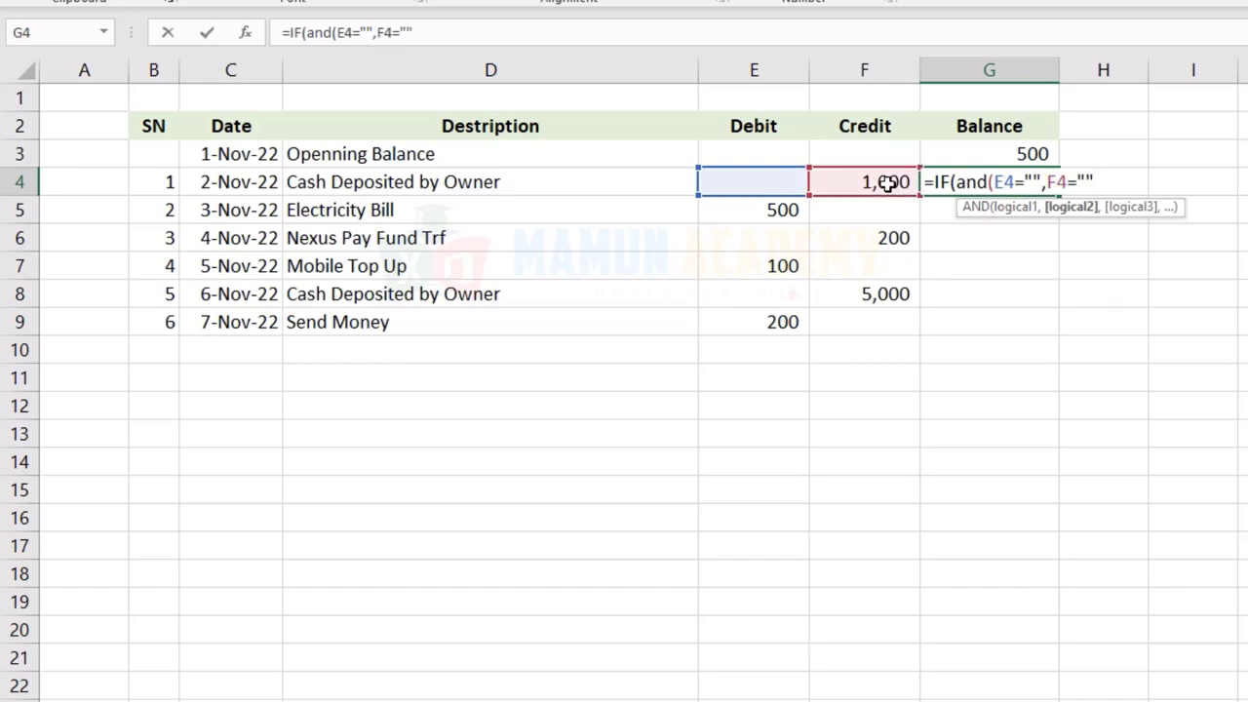
pyautogui.write(')')
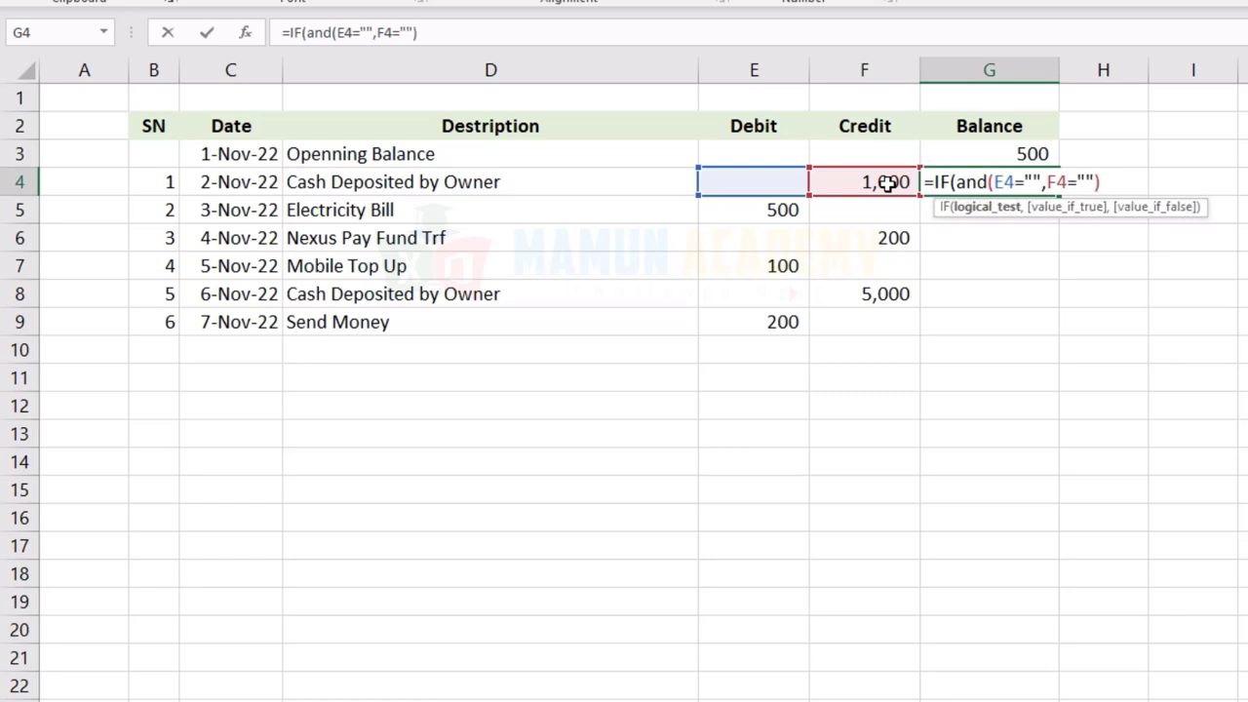
pyautogui.write(',')
# Finish it to return G3 when both are blank, else G3+F4-E4, accepting Excel's correction.
pyautogui.click(935, 145)
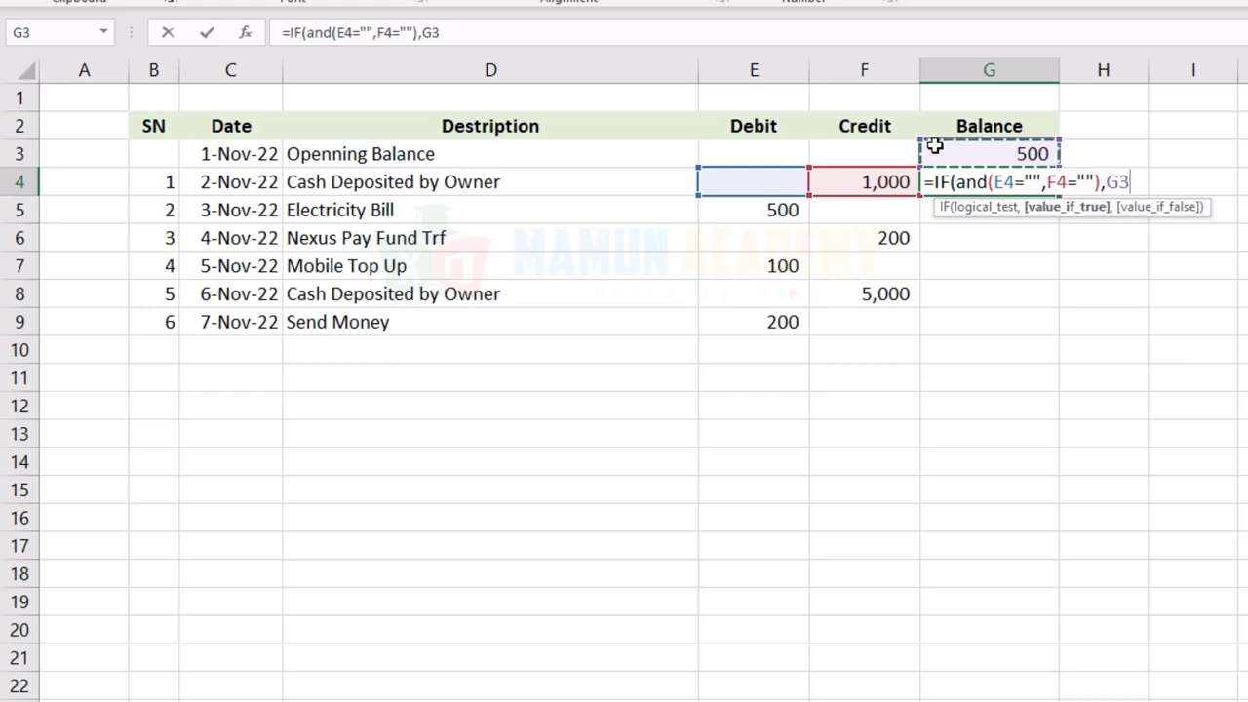
pyautogui.write(',')
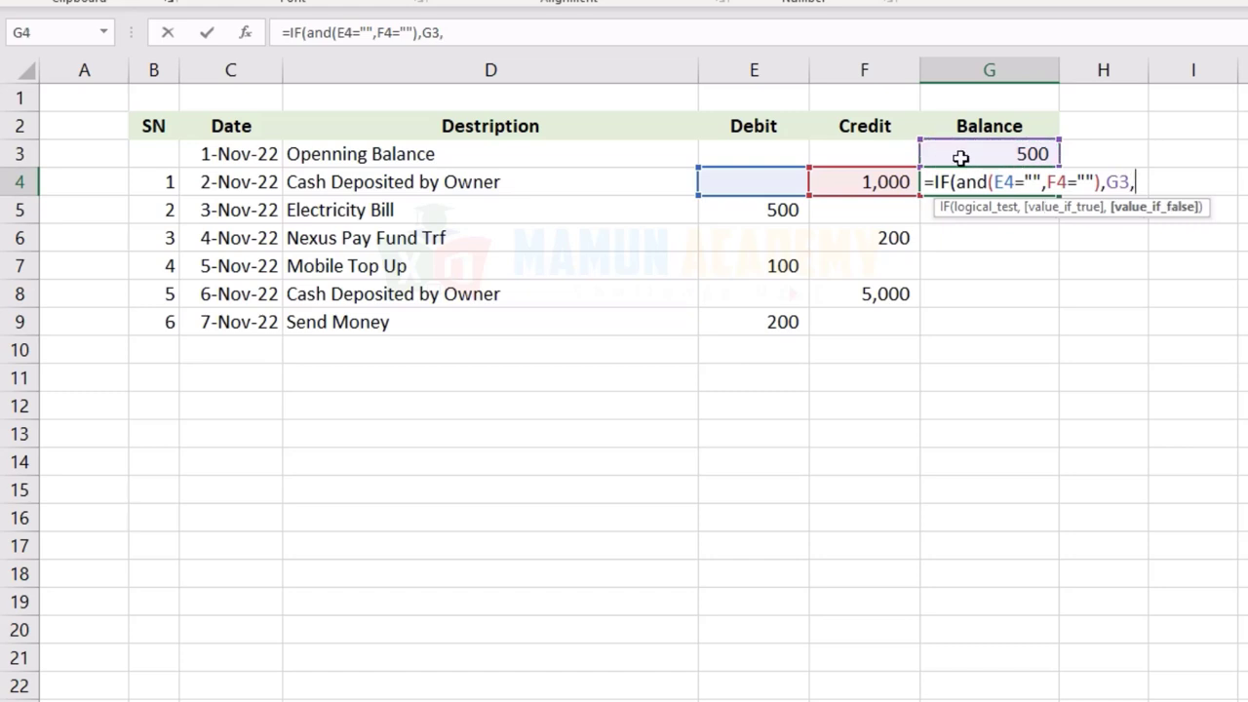
pyautogui.click(978, 150)
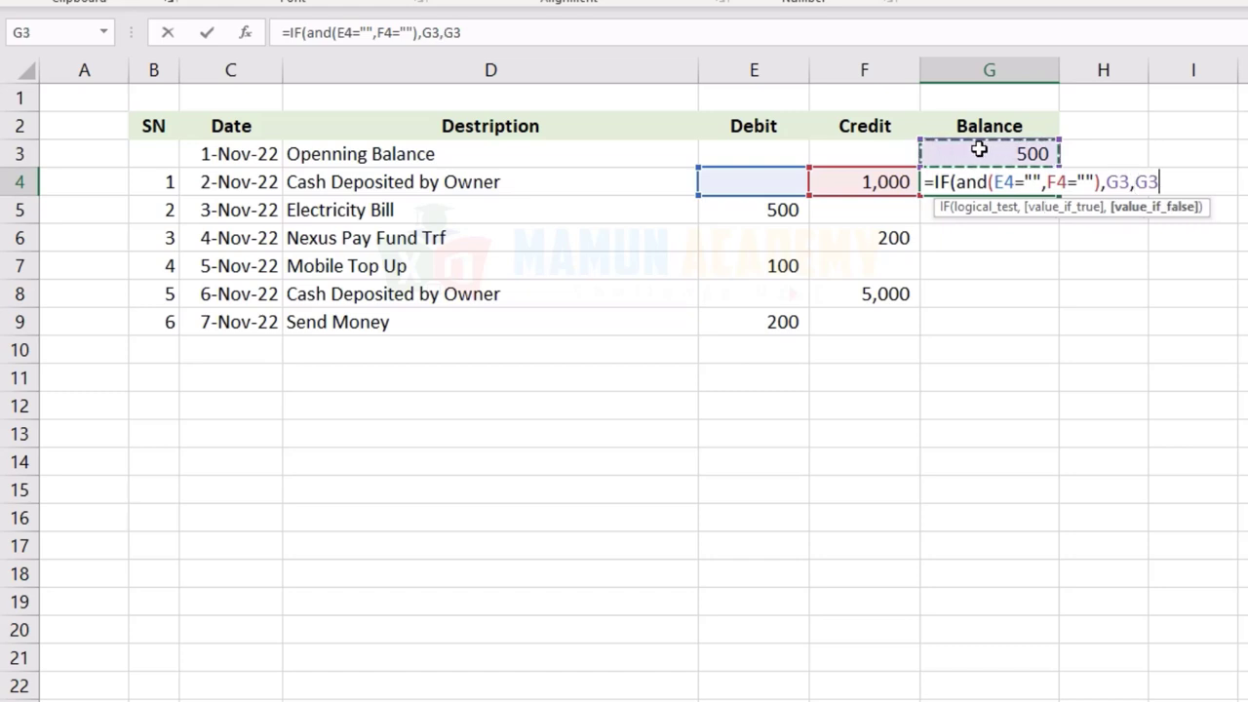
pyautogui.write('+')
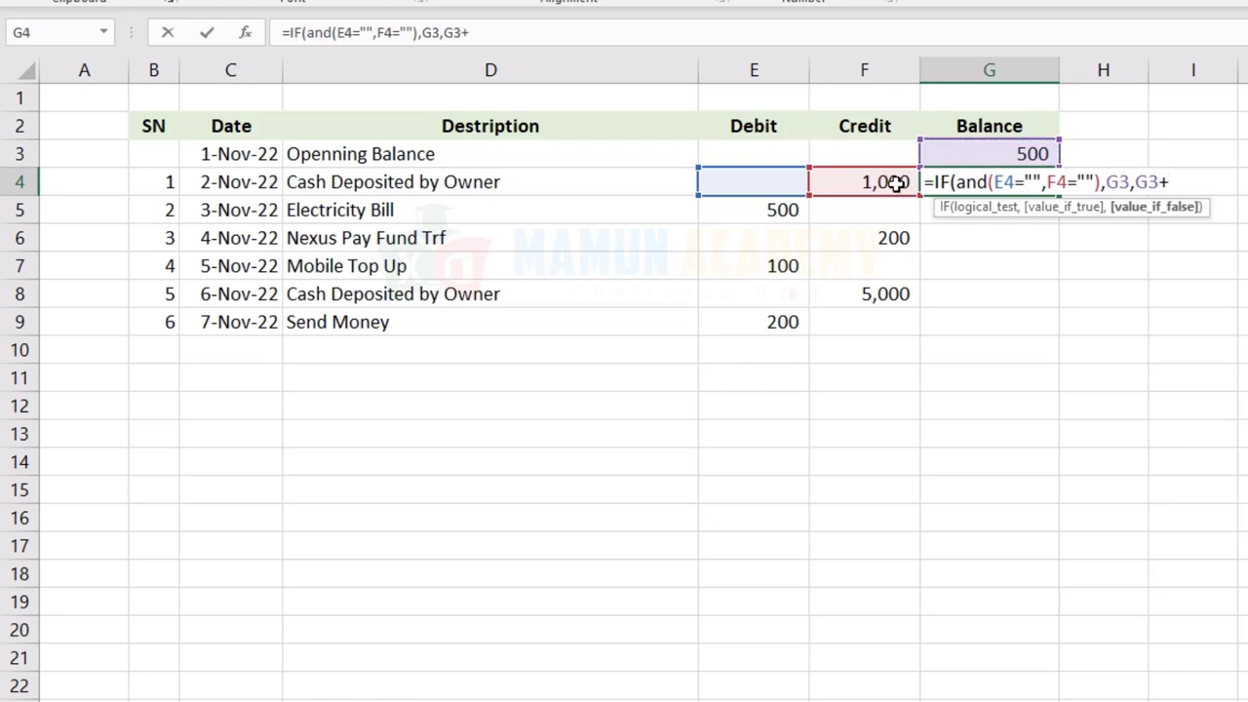
pyautogui.click(901, 185)
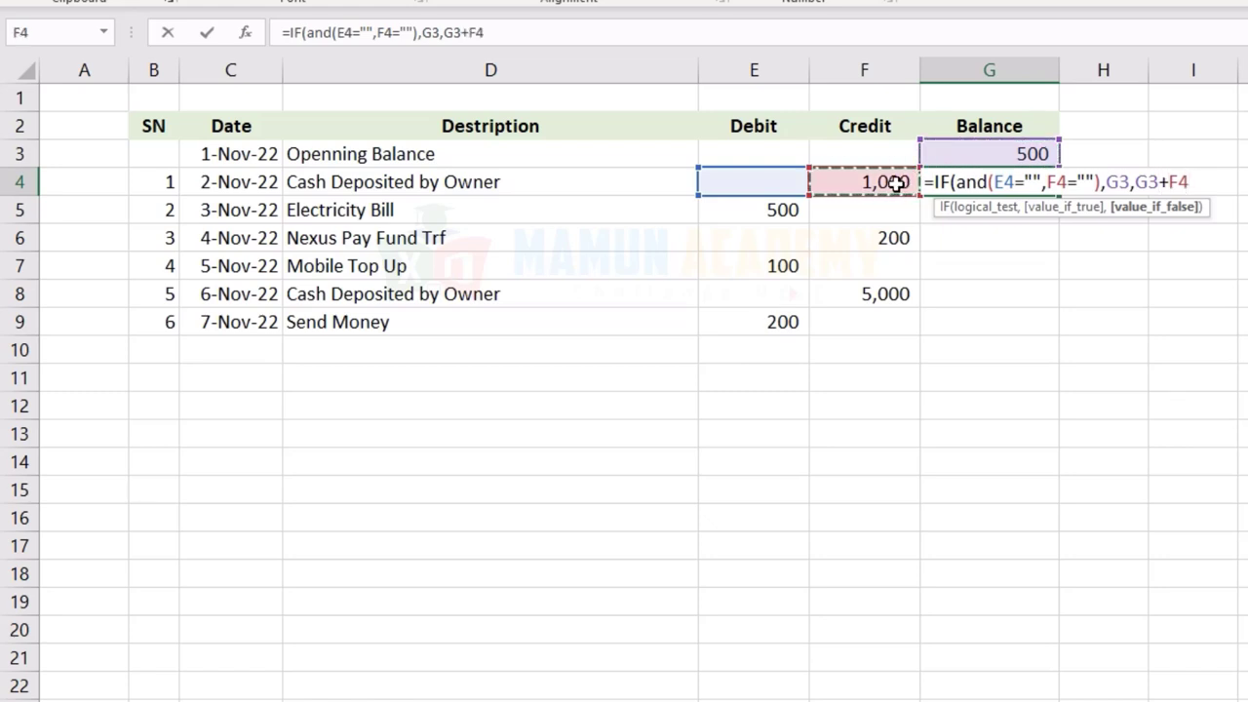
pyautogui.write('-')
pyautogui.click(772, 182)
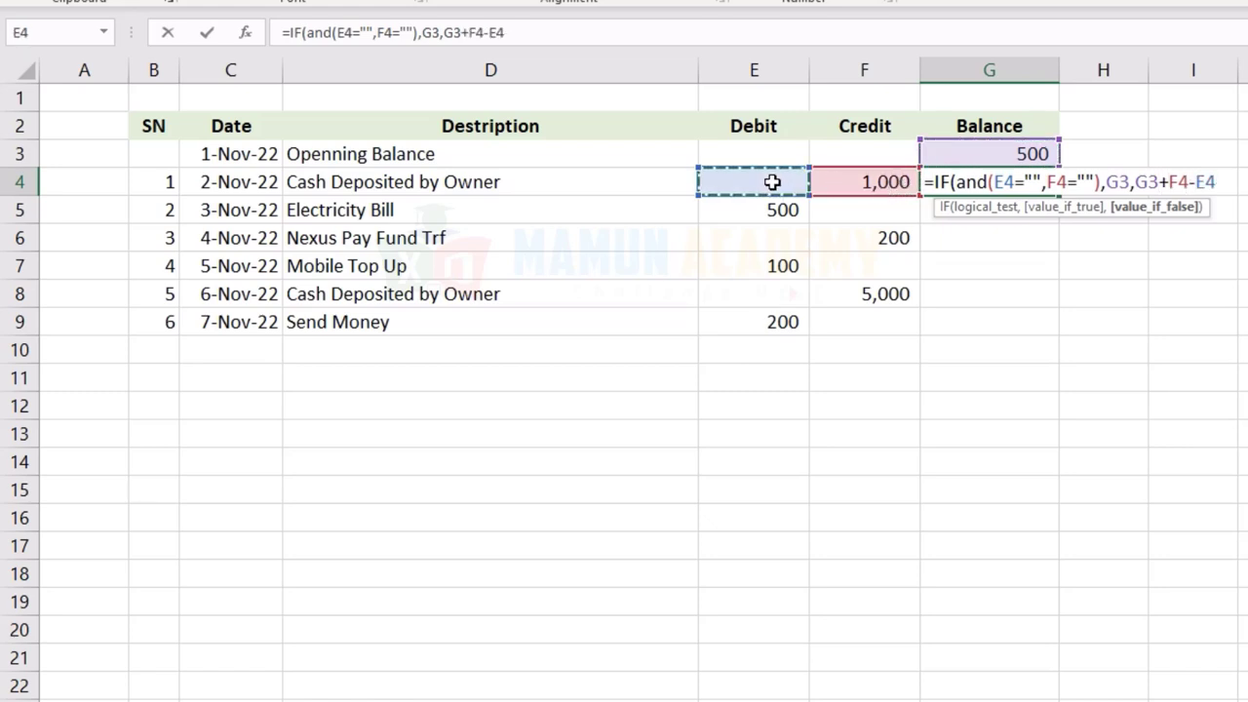
pyautogui.press('Return')
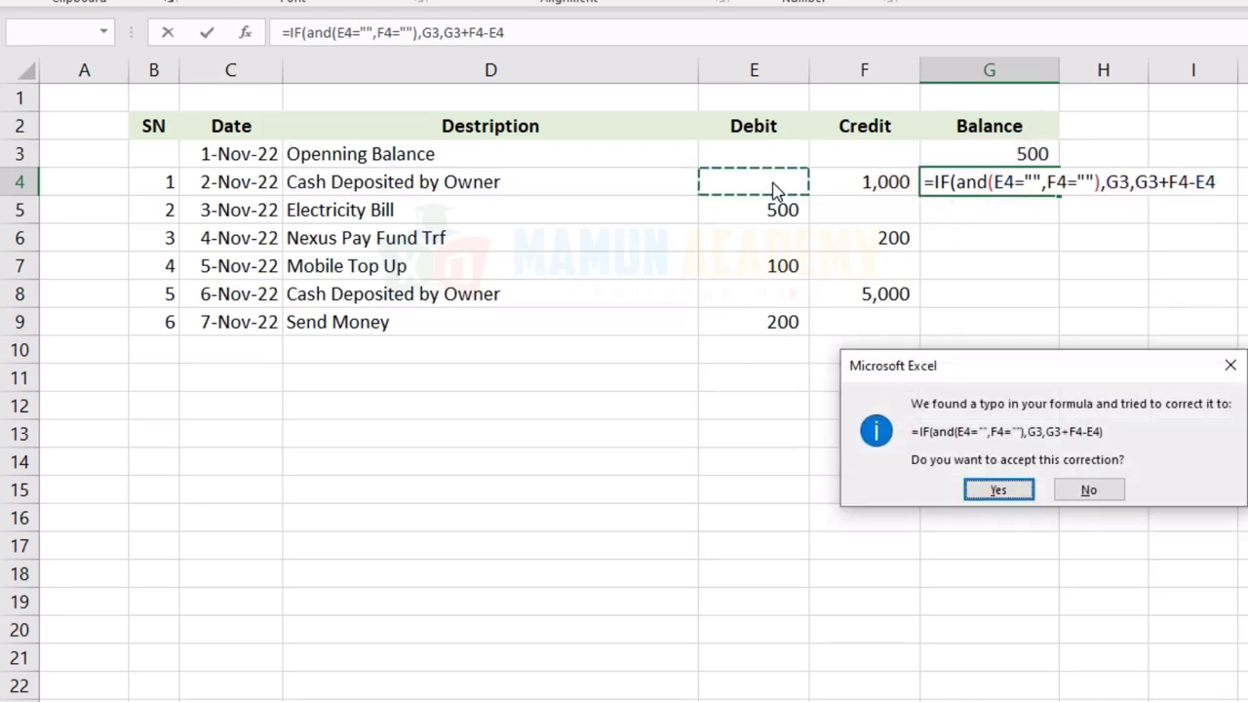
pyautogui.press('Return')
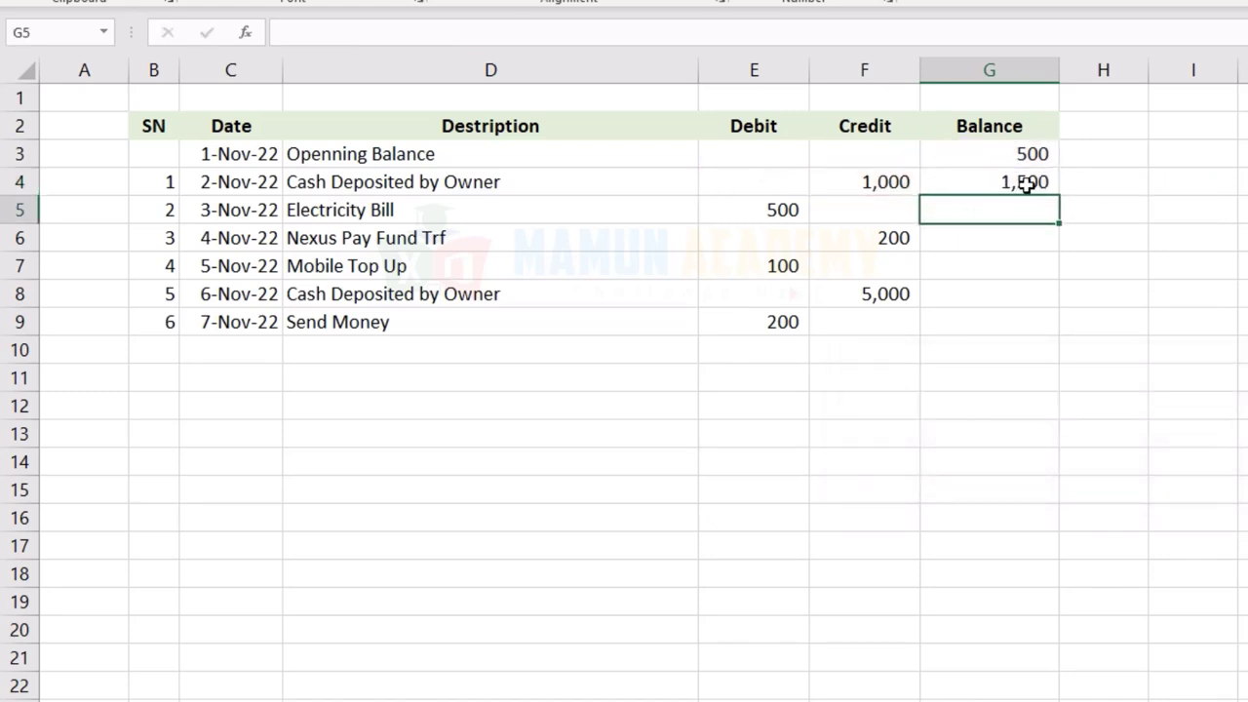
pyautogui.click(1026, 186)
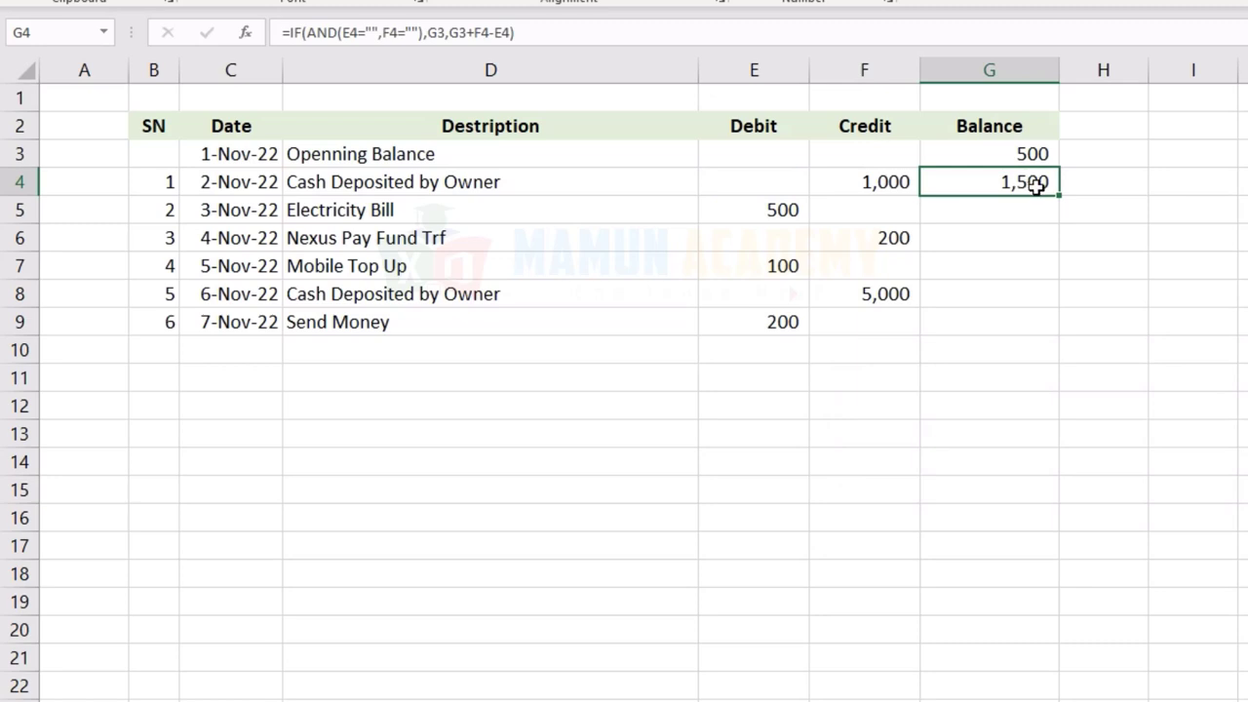
# Clear G4 and retype the IF(AND(E4="",F4="")) test, fixing the misspelled AND.
pyautogui.press('Delete')
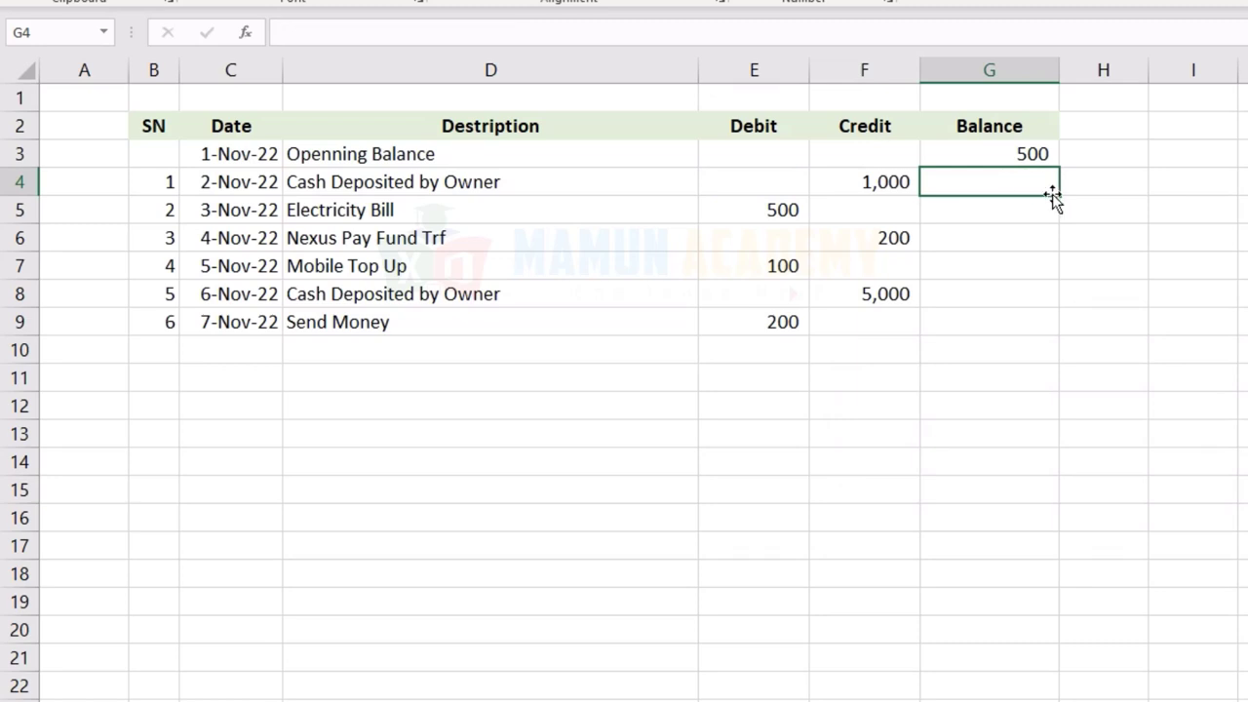
pyautogui.write('=IF(')
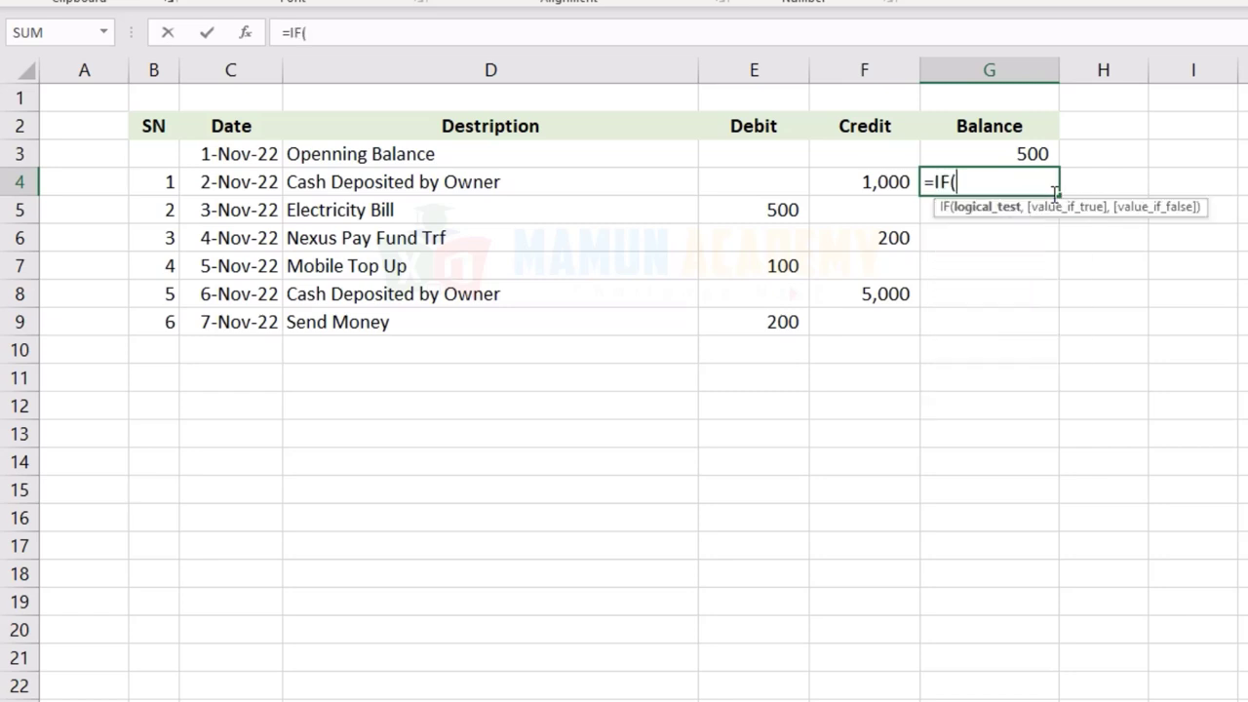
pyautogui.write('adn')
pyautogui.press('BackSpace')
pyautogui.press('BackSpace')
pyautogui.write('nd')
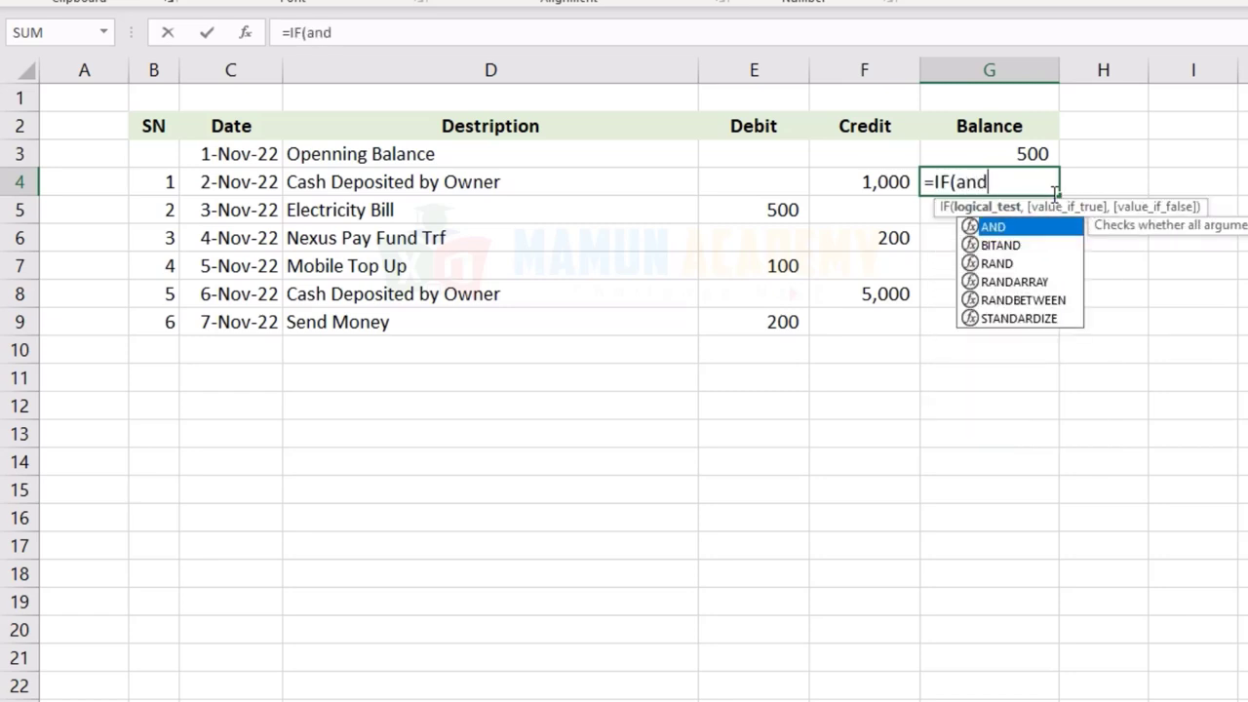
pyautogui.press('Tab')
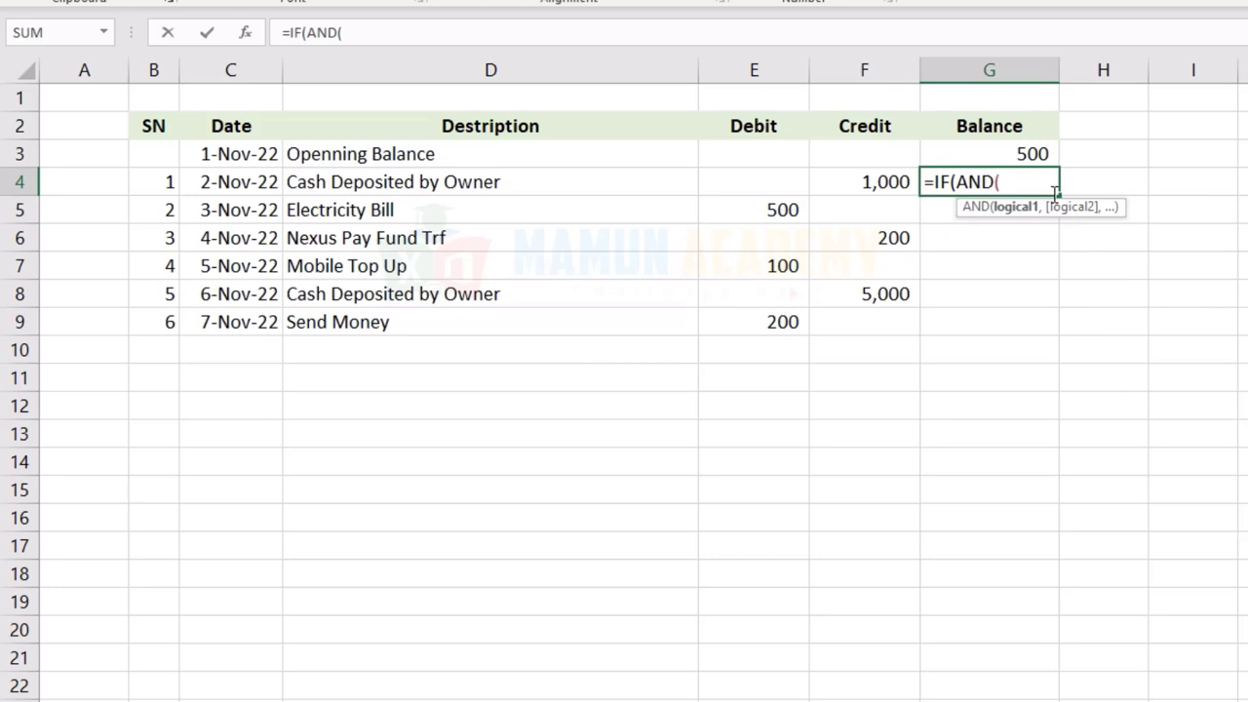
pyautogui.click(767, 184)
pyautogui.write('=')
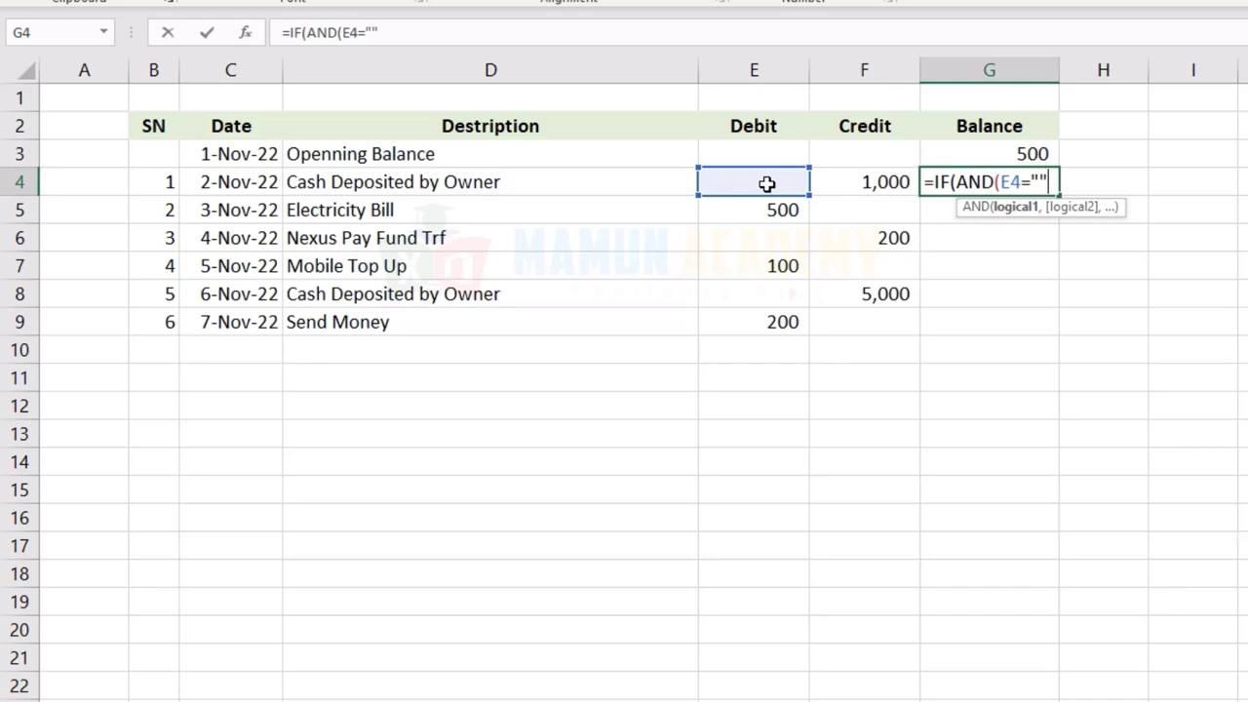
pyautogui.write(',')
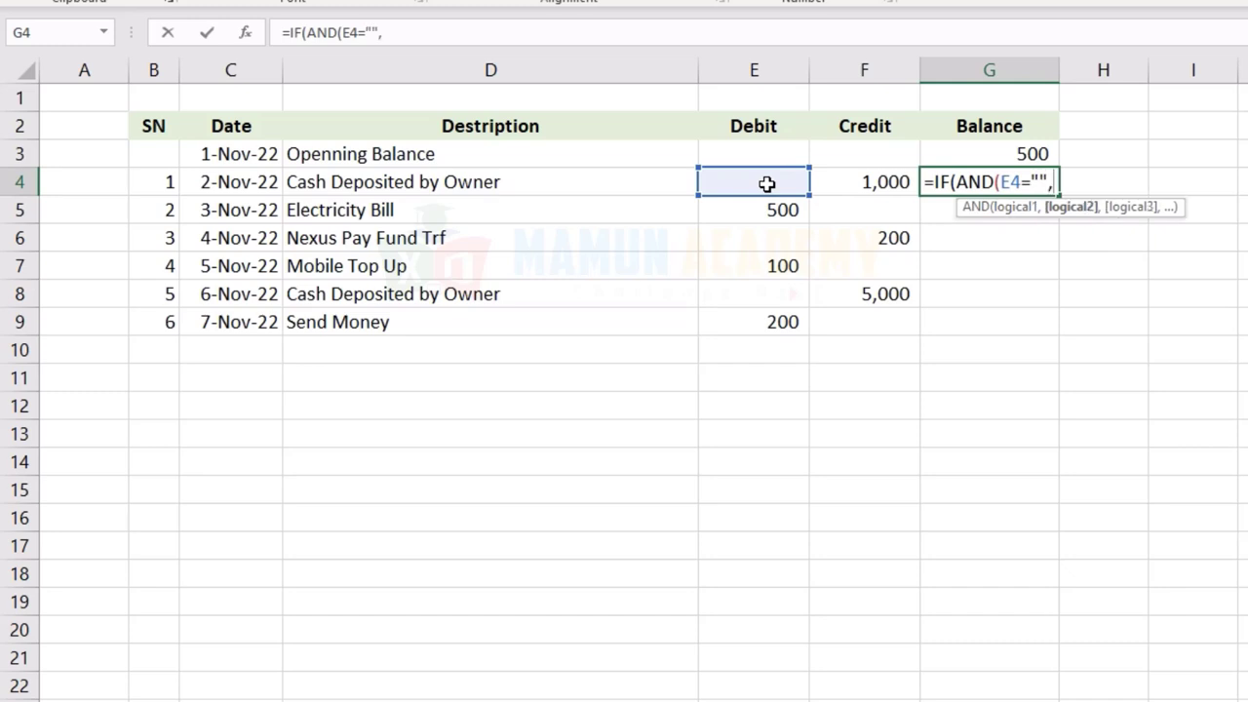
pyautogui.click(865, 186)
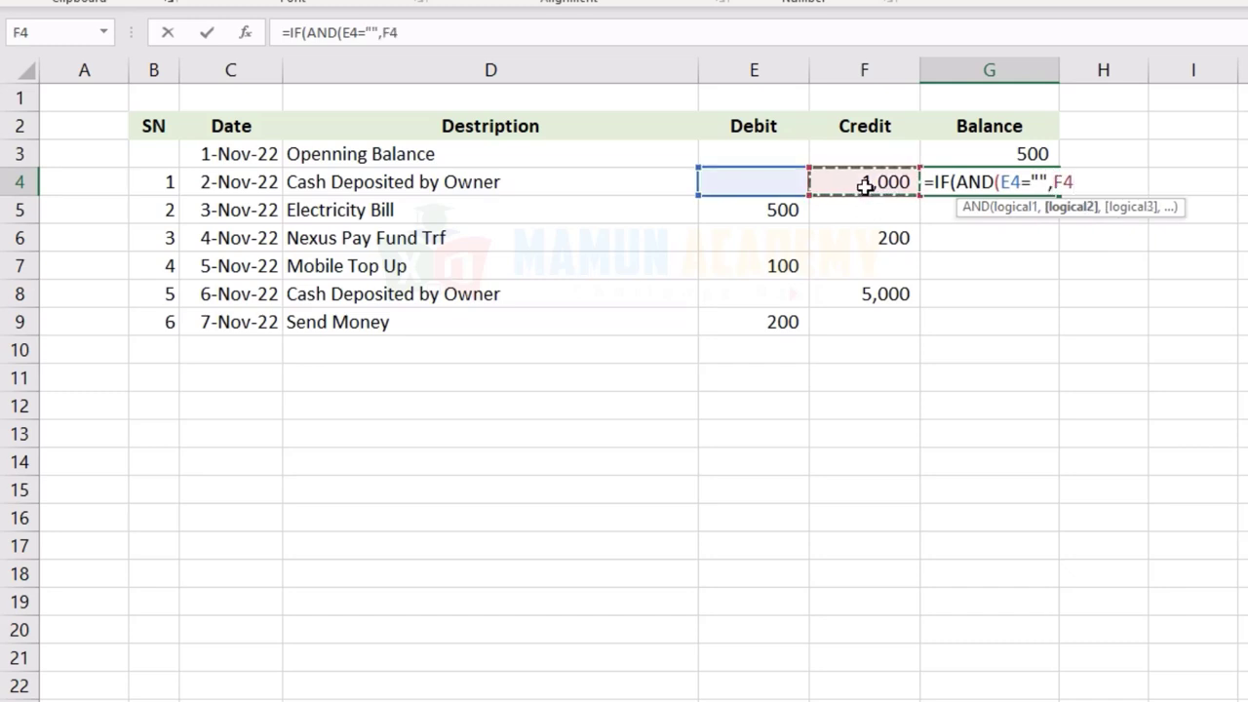
pyautogui.write('=""')
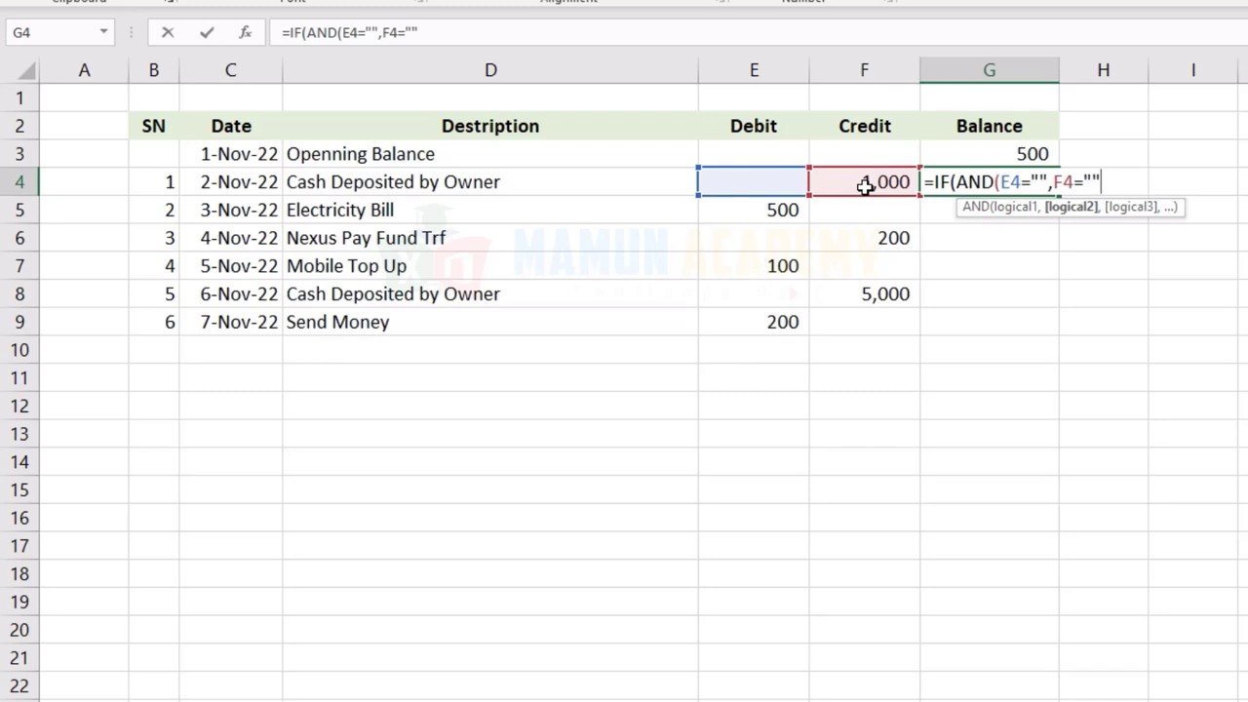
pyautogui.write('),')
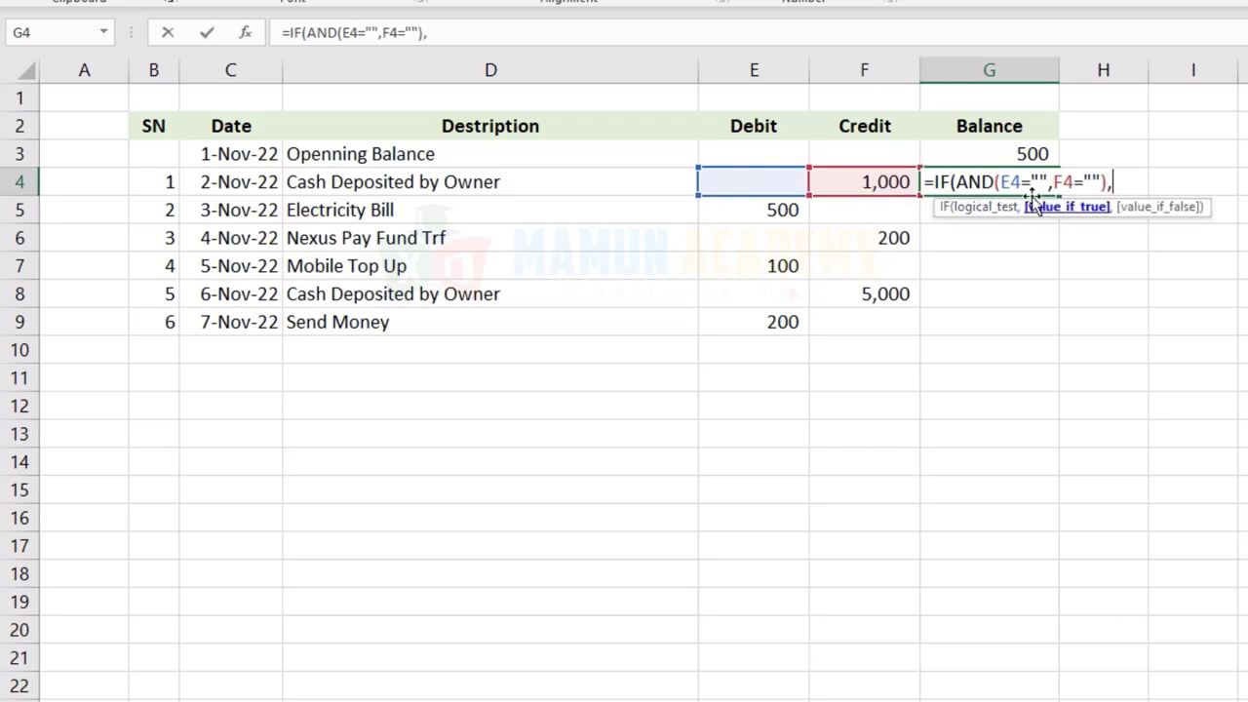
# Complete the formula with G3 as the blank result and G3+F4-E4 otherwise.
pyautogui.click(1028, 151)
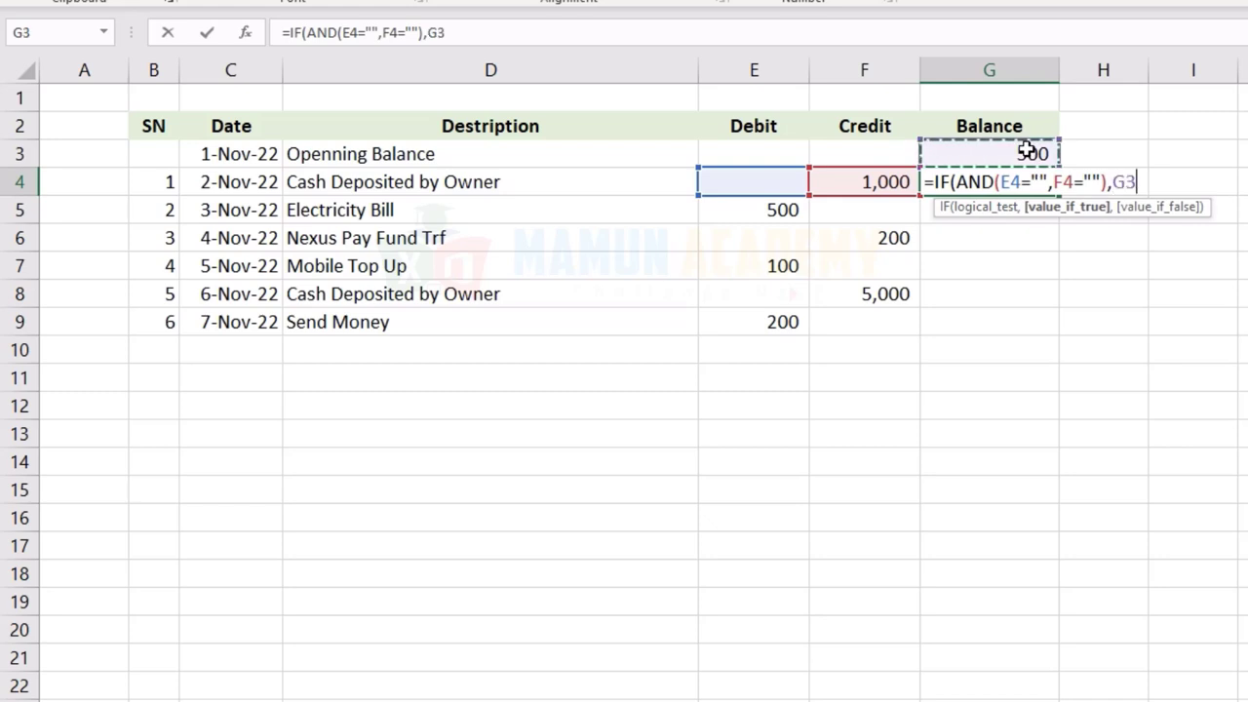
pyautogui.write(',')
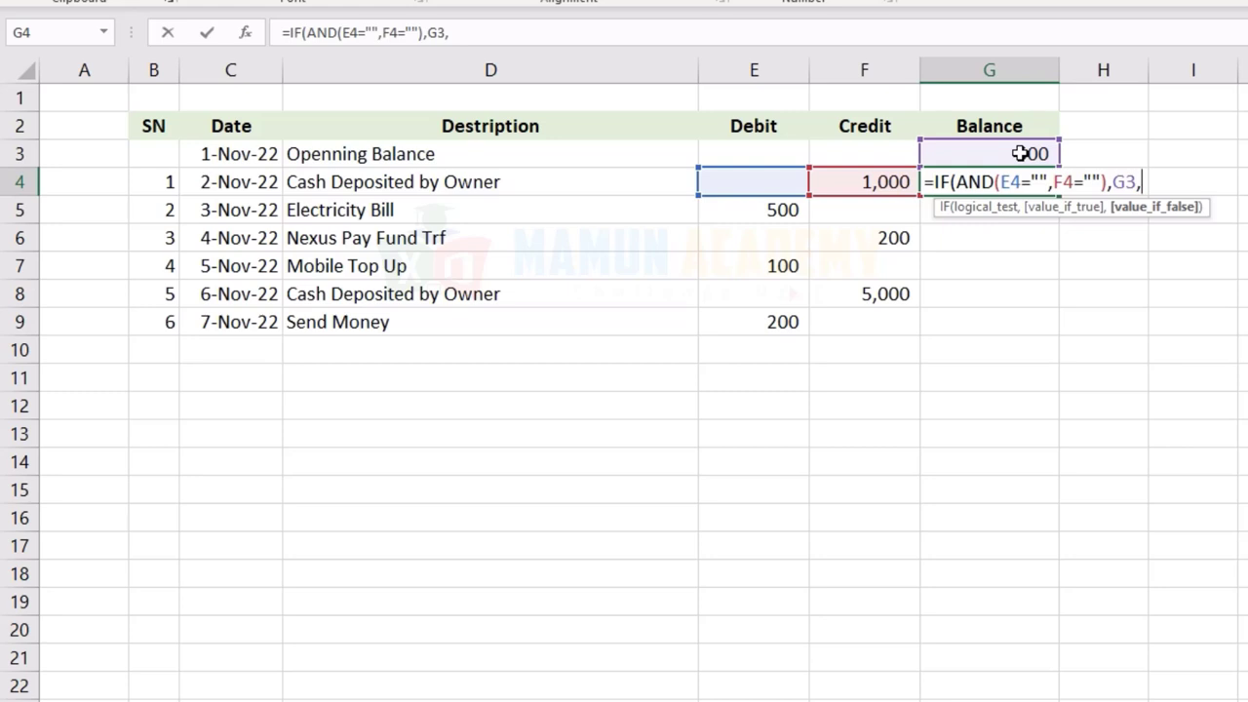
pyautogui.click(1020, 153)
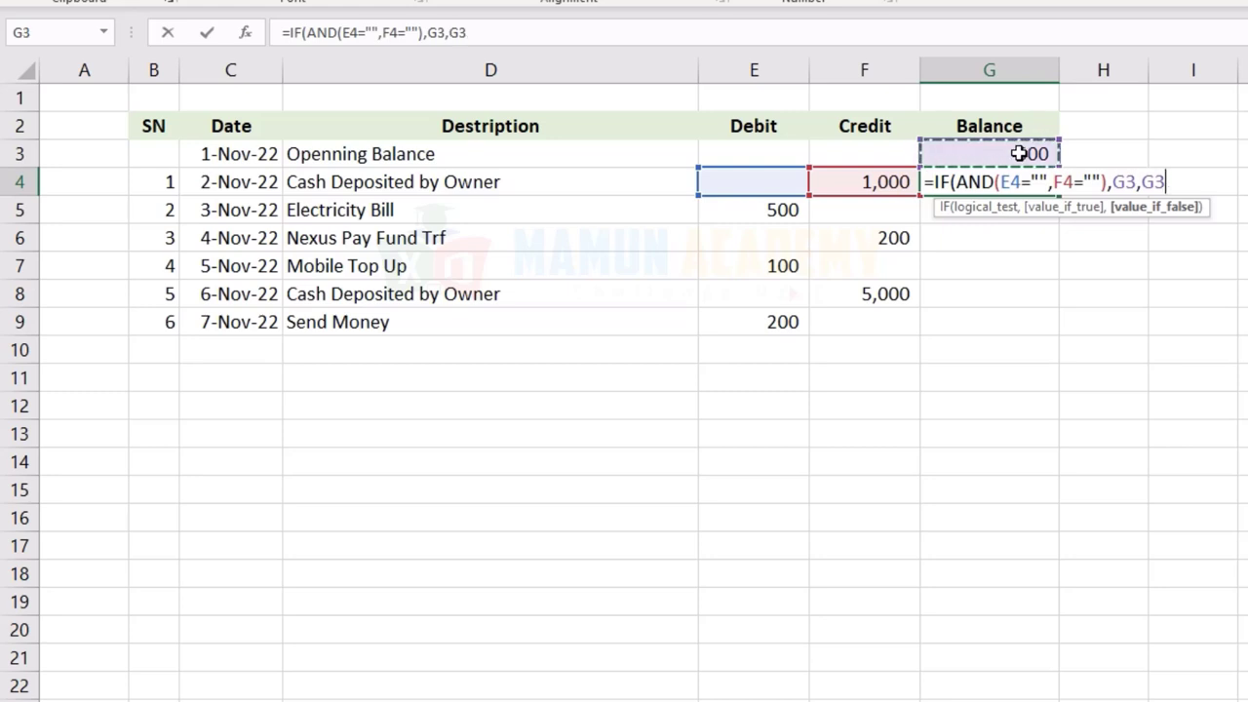
pyautogui.write('+')
pyautogui.click(891, 182)
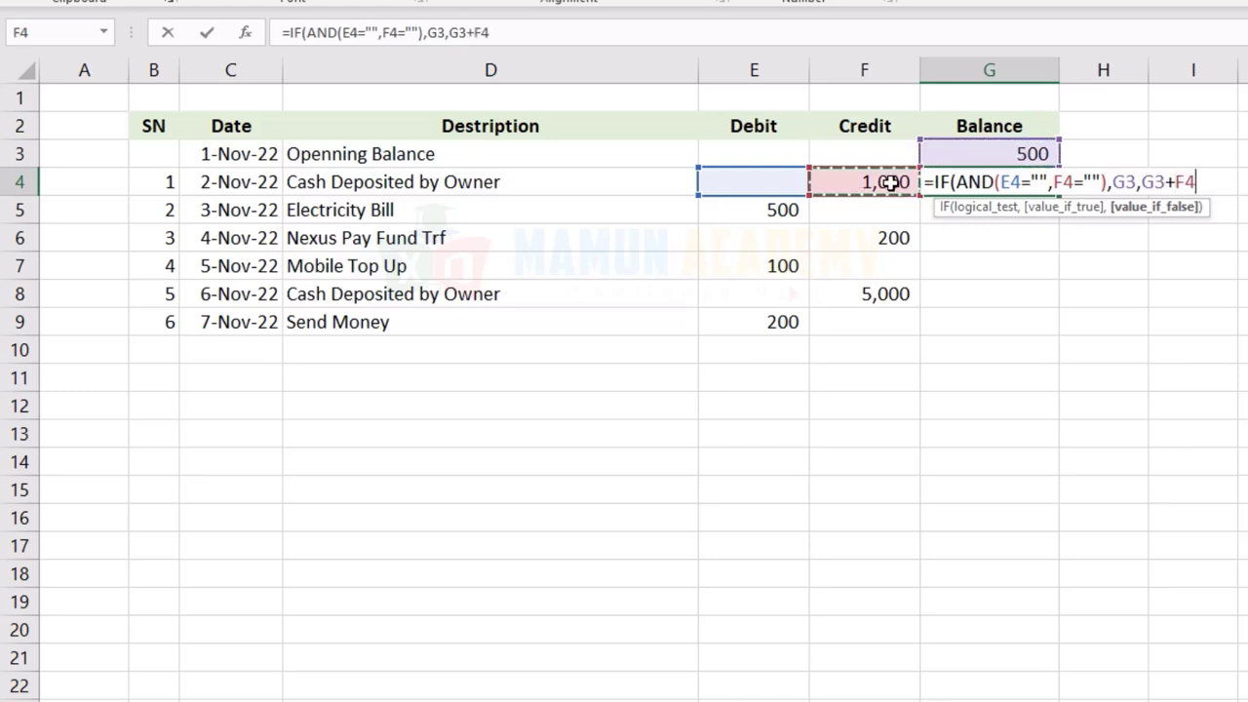
pyautogui.write('-')
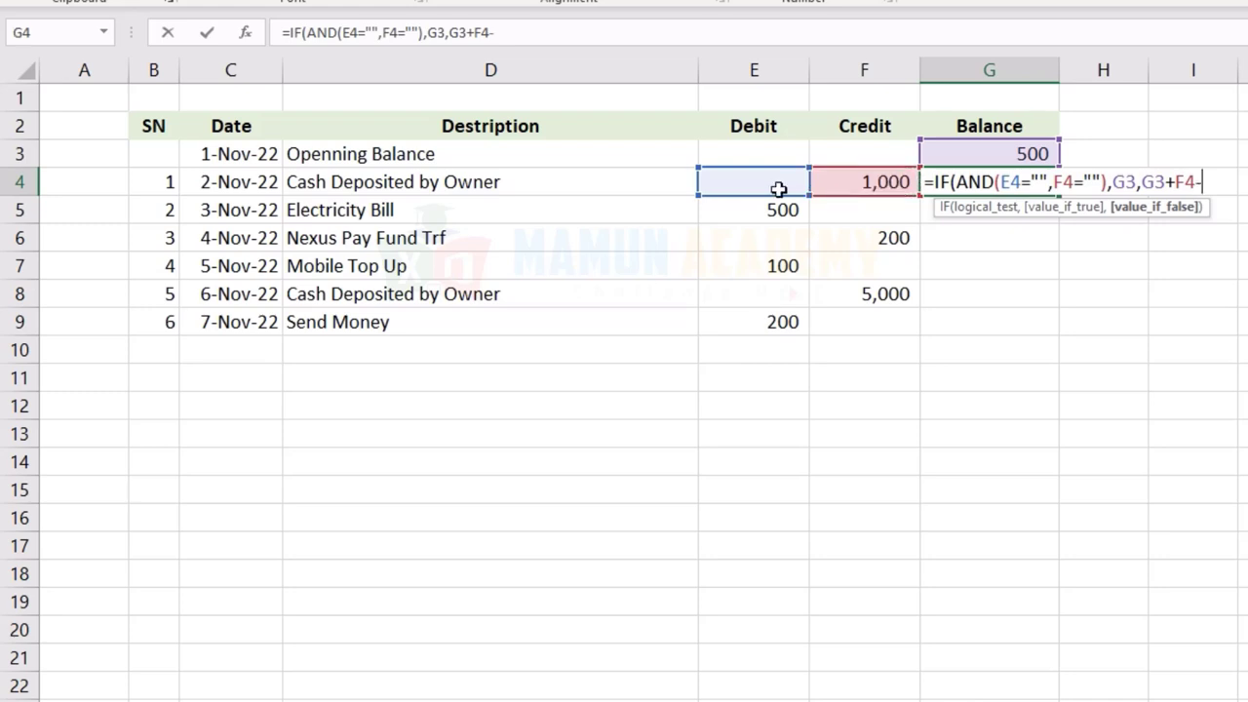
pyautogui.click(778, 185)
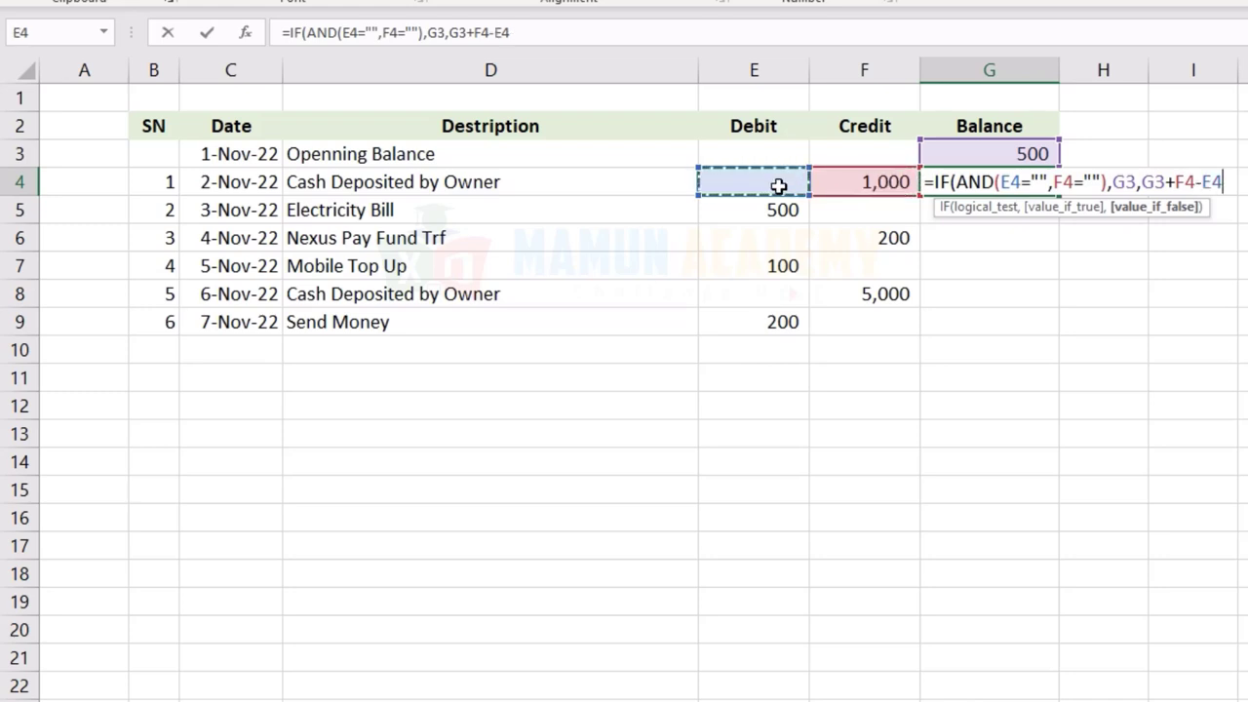
pyautogui.press('Return')
pyautogui.press('Return')
# Accept the correction and fill G4's formula down to G9, giving balances ending at 5,900.
pyautogui.click(1011, 182)
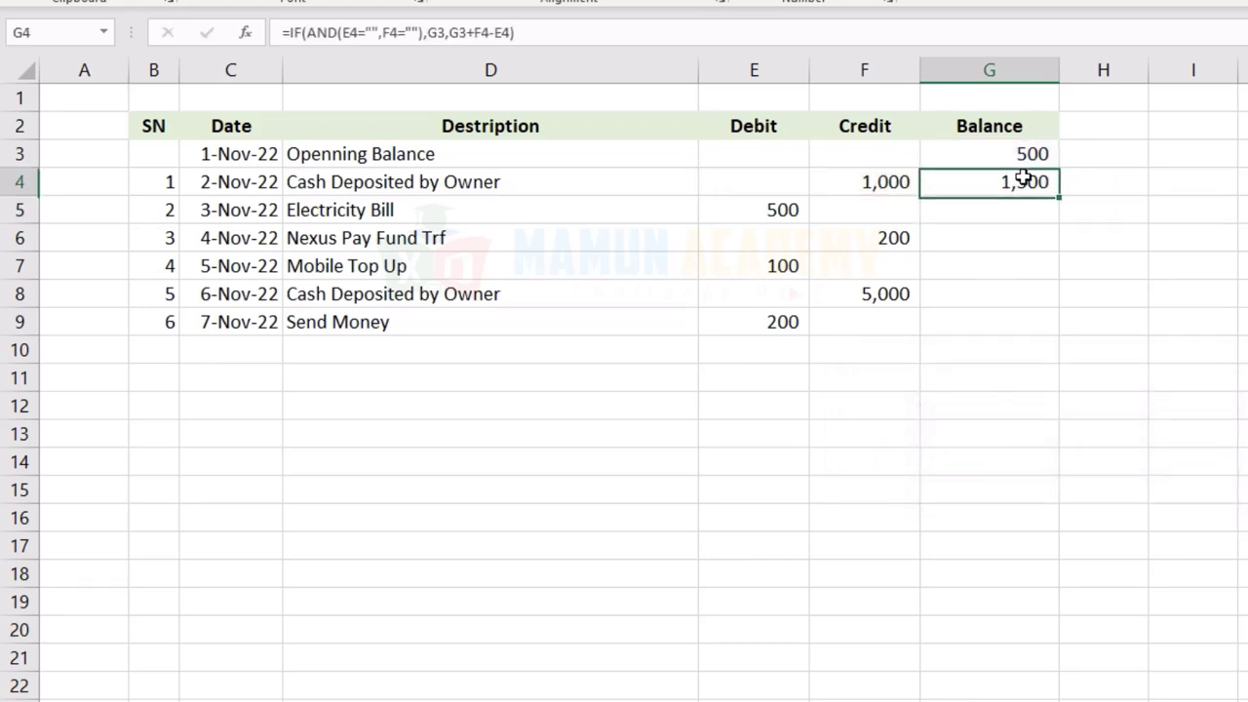
pyautogui.moveTo(1061, 195); pyautogui.dragTo(1055, 234)
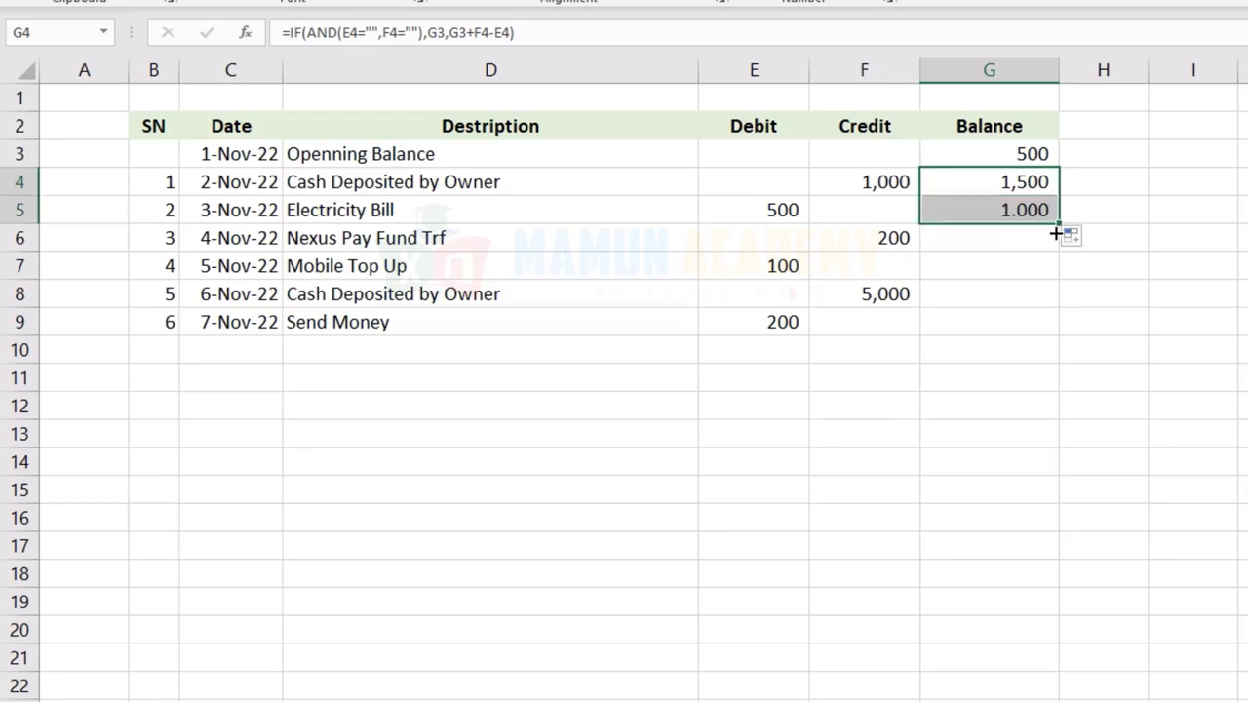
pyautogui.click(1029, 181)
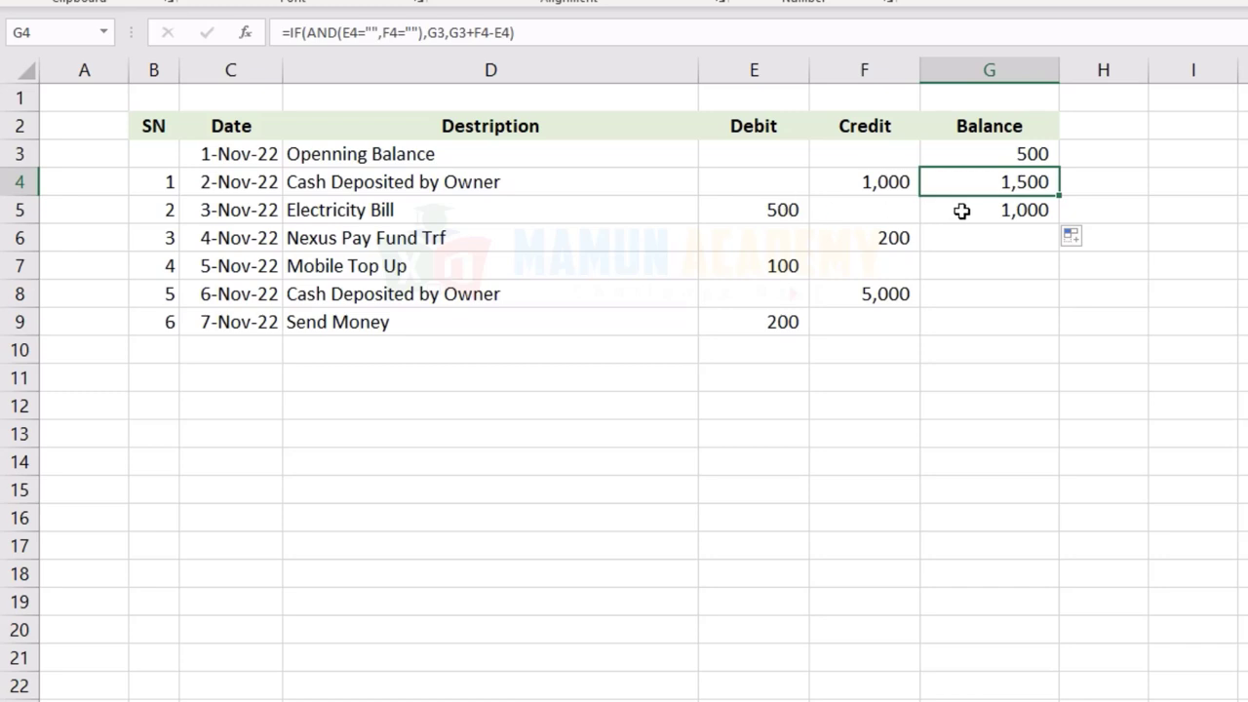
pyautogui.click(1024, 215)
pyautogui.moveTo(1060, 222); pyautogui.dragTo(1032, 331)
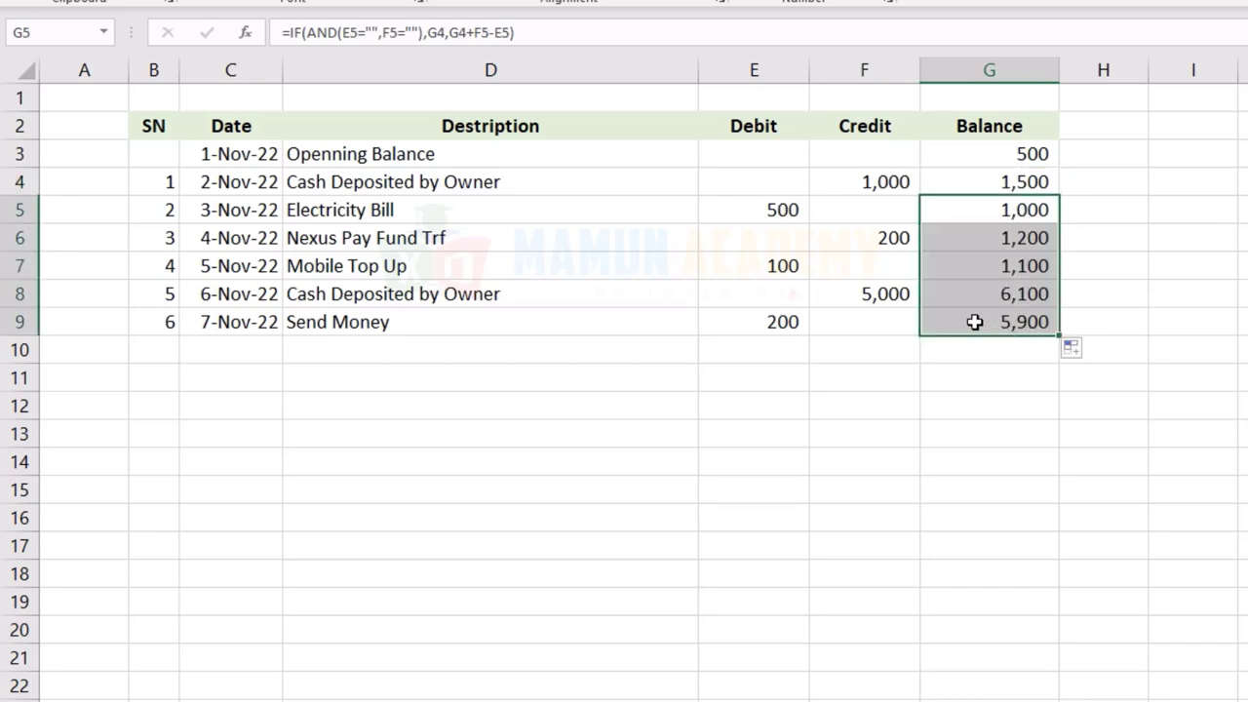
pyautogui.click(1043, 319)
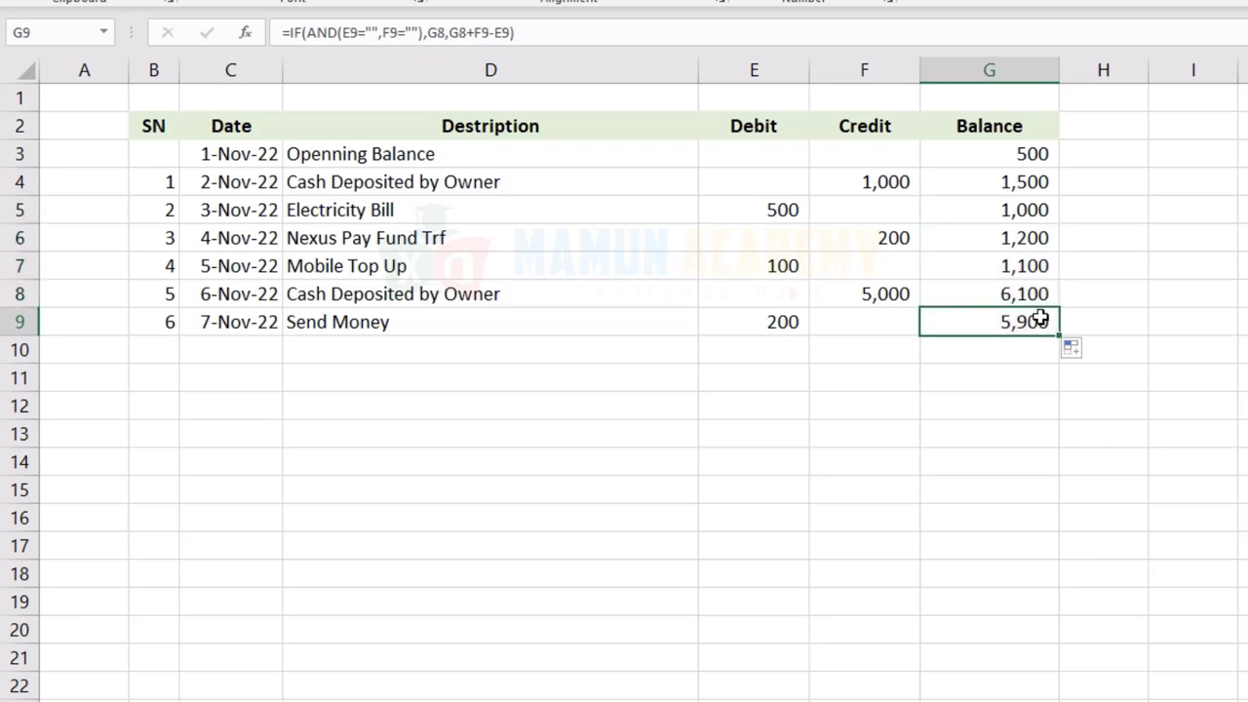
# Fill the balance formula to G17, inspect it, then delete the extra copies in G11:G19.
pyautogui.moveTo(1061, 335); pyautogui.dragTo(1042, 548)
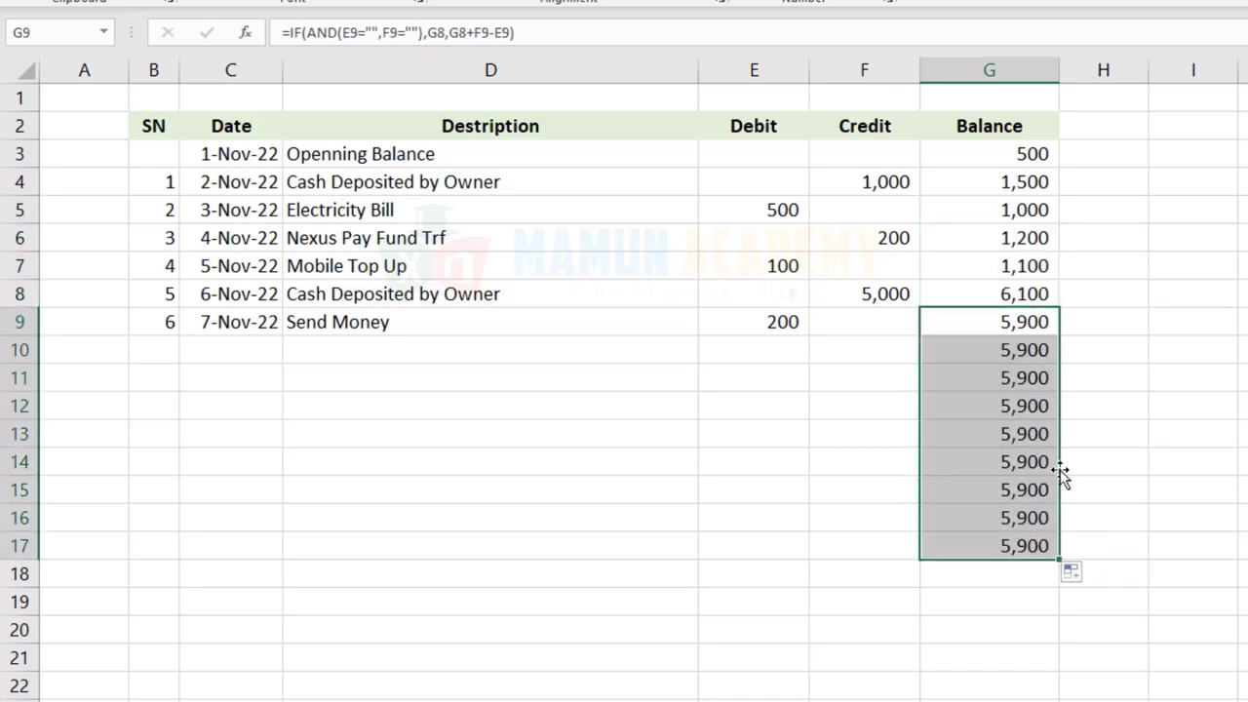
pyautogui.click(1004, 548)
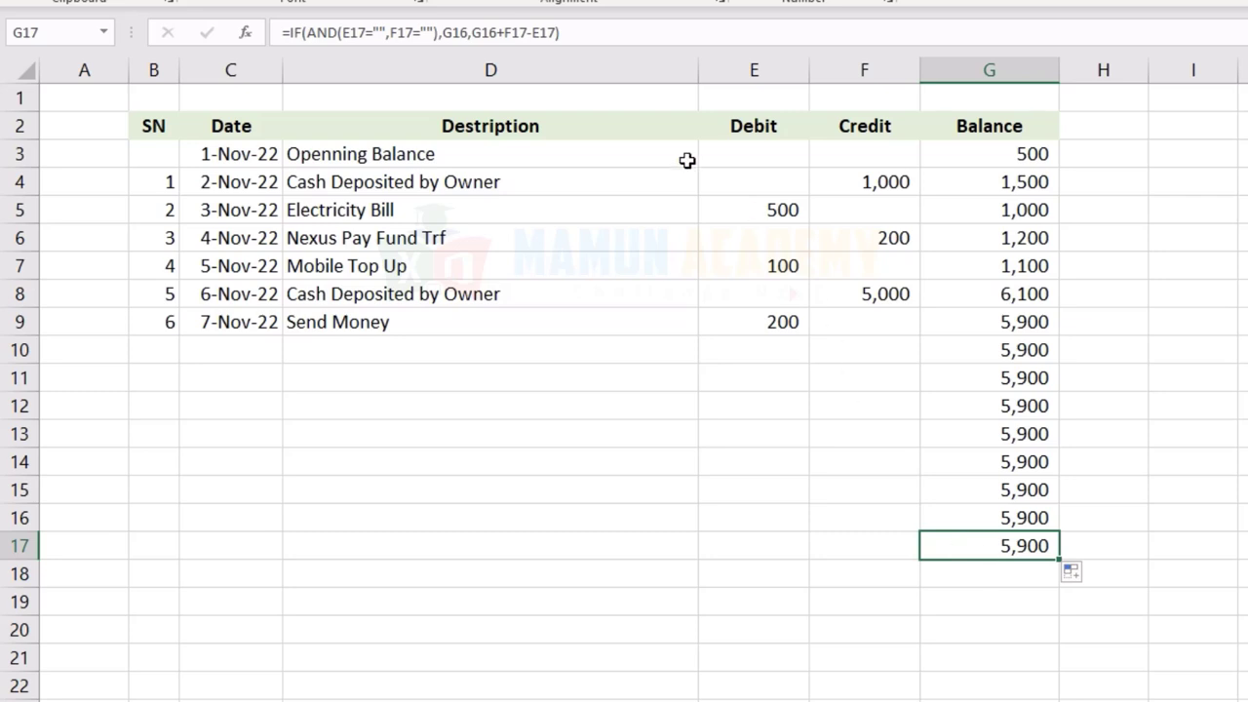
pyautogui.doubleClick(1020, 546)
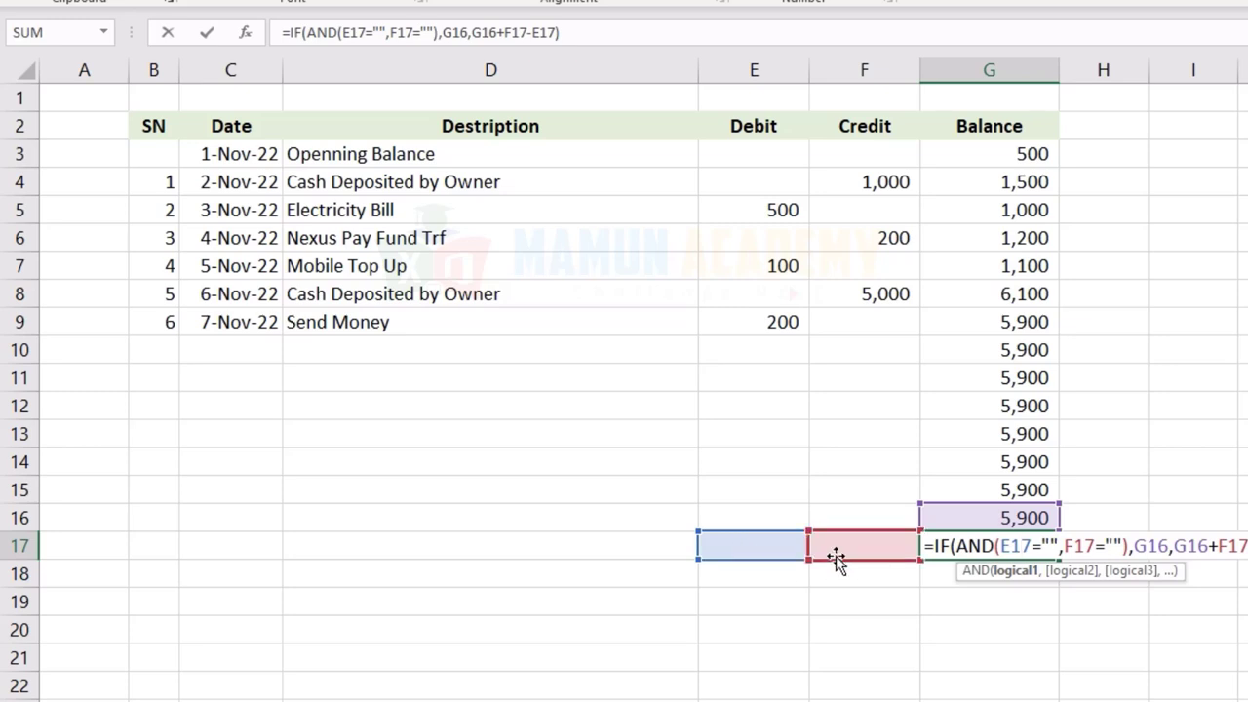
pyautogui.click(972, 545)
pyautogui.moveTo(1004, 377); pyautogui.dragTo(1011, 596)
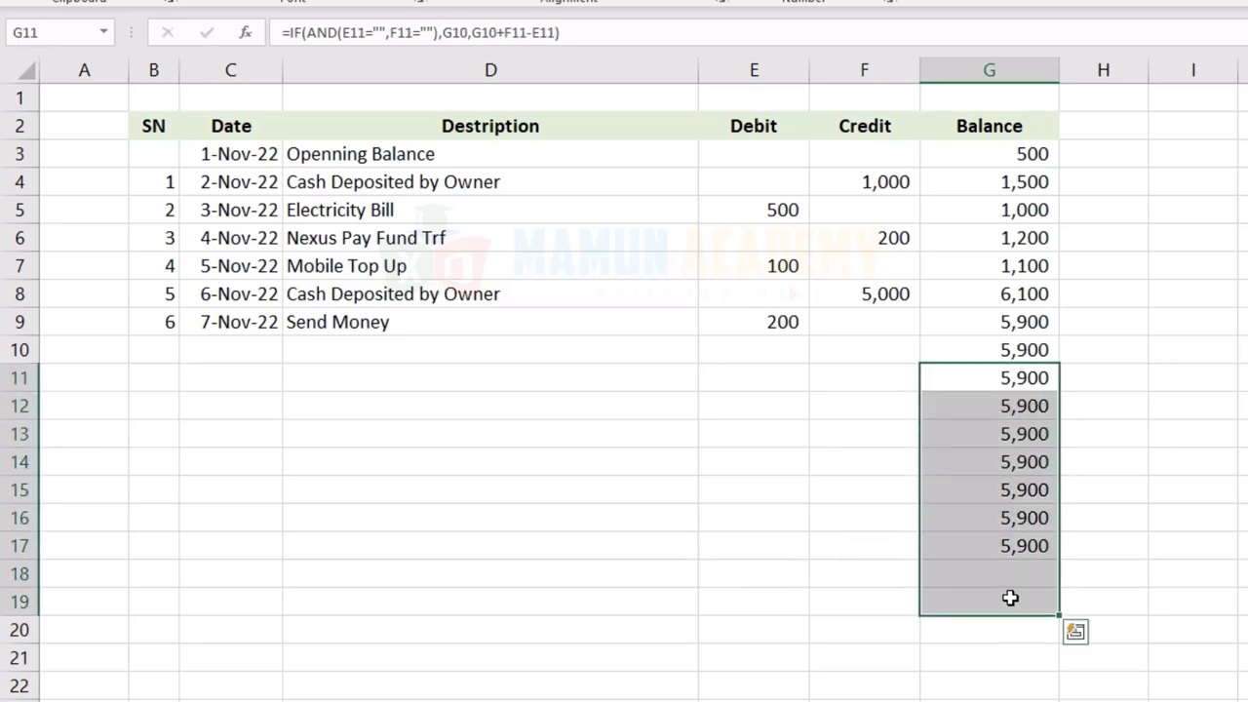
pyautogui.press('Delete')
pyautogui.click(1023, 326)
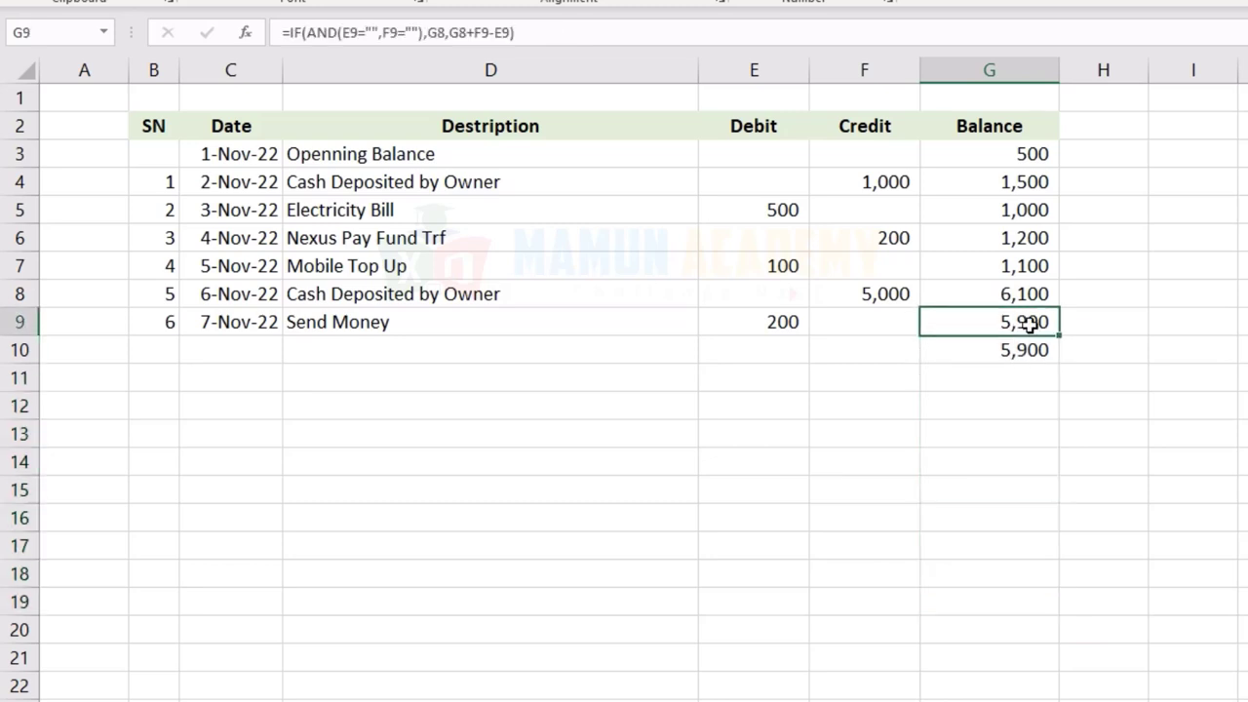
# Enter a 100 credit in F10 and a 700 debit in E11, filling balances into G11:G12.
pyautogui.click(857, 347)
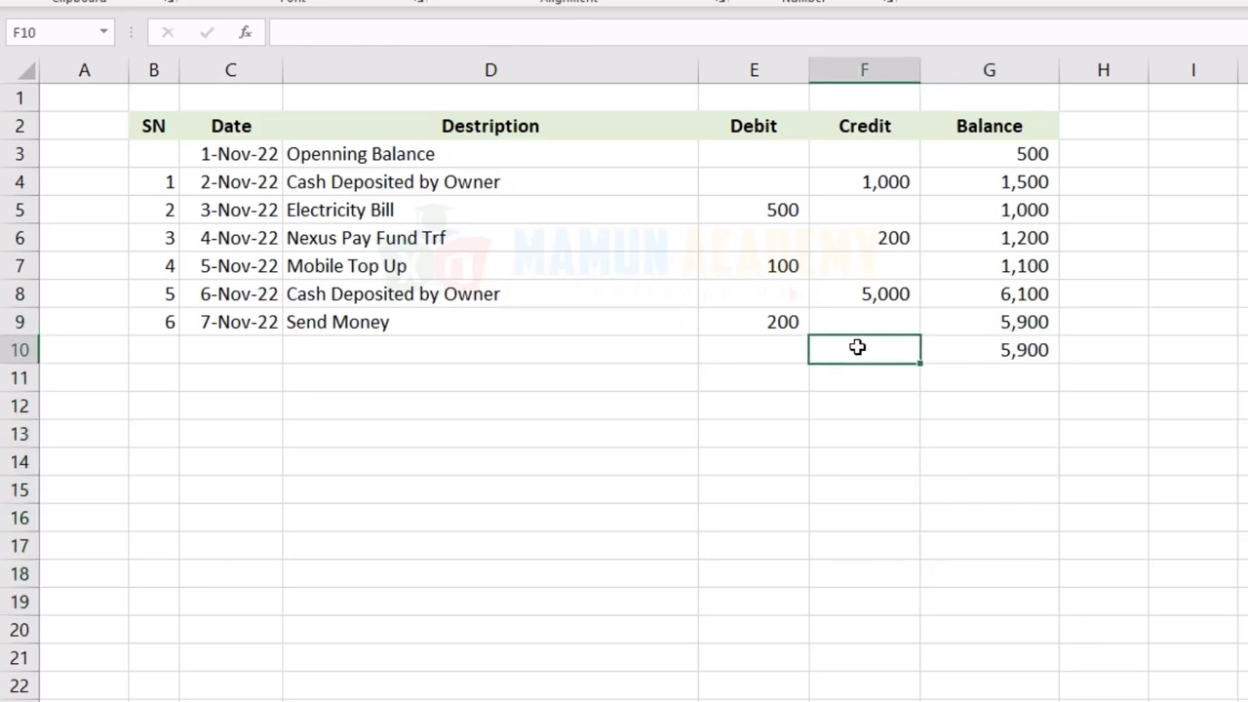
pyautogui.write('100')
pyautogui.press('Return')
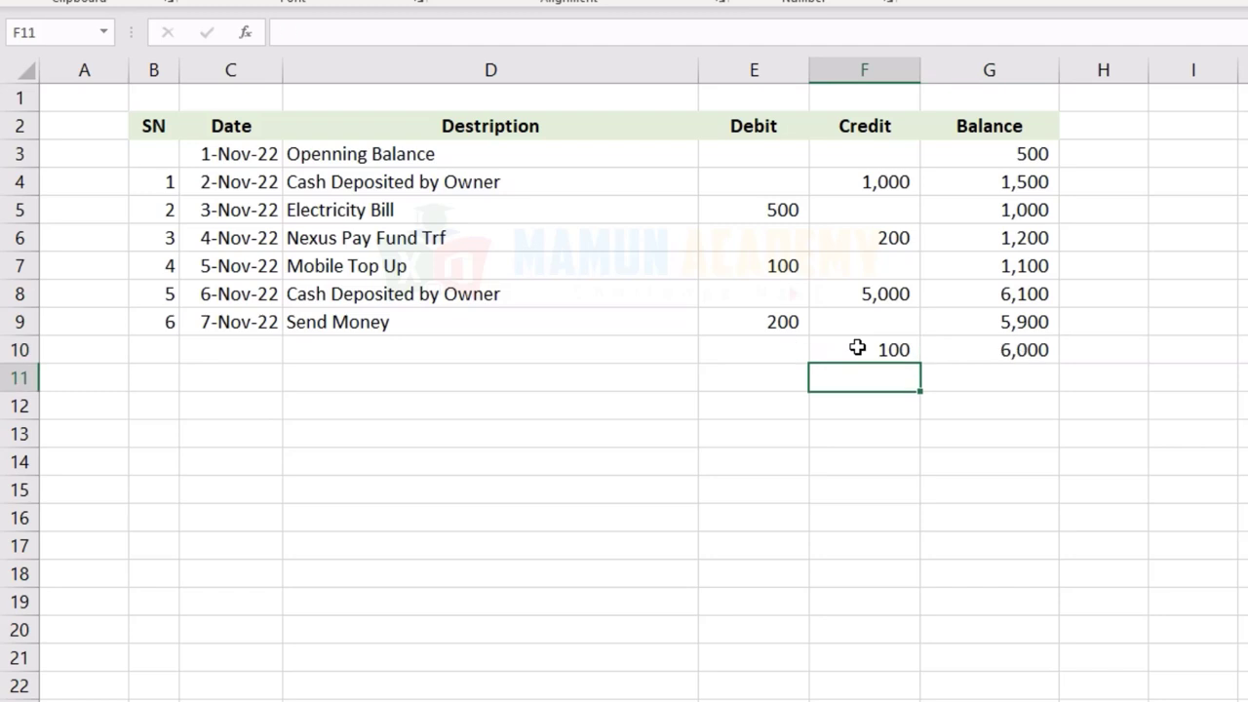
pyautogui.moveTo(980, 349); pyautogui.dragTo(984, 395)
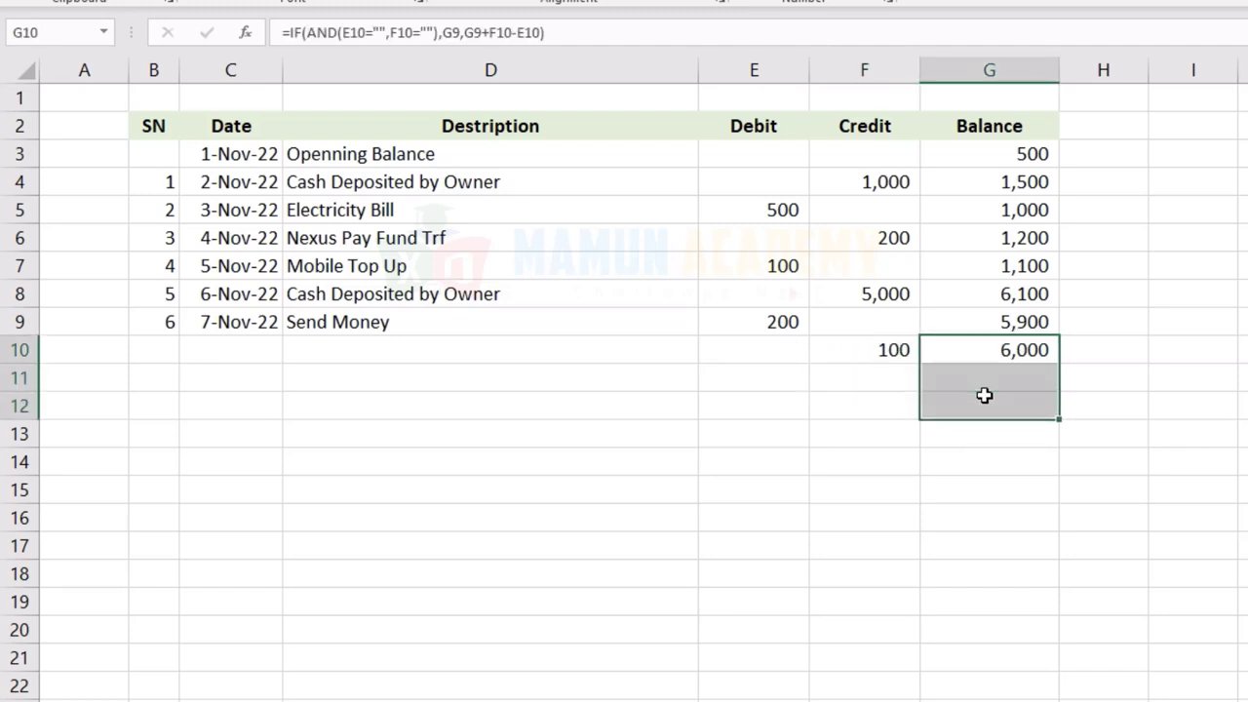
pyautogui.hotkey('ctrl', 'd')
pyautogui.click(783, 378)
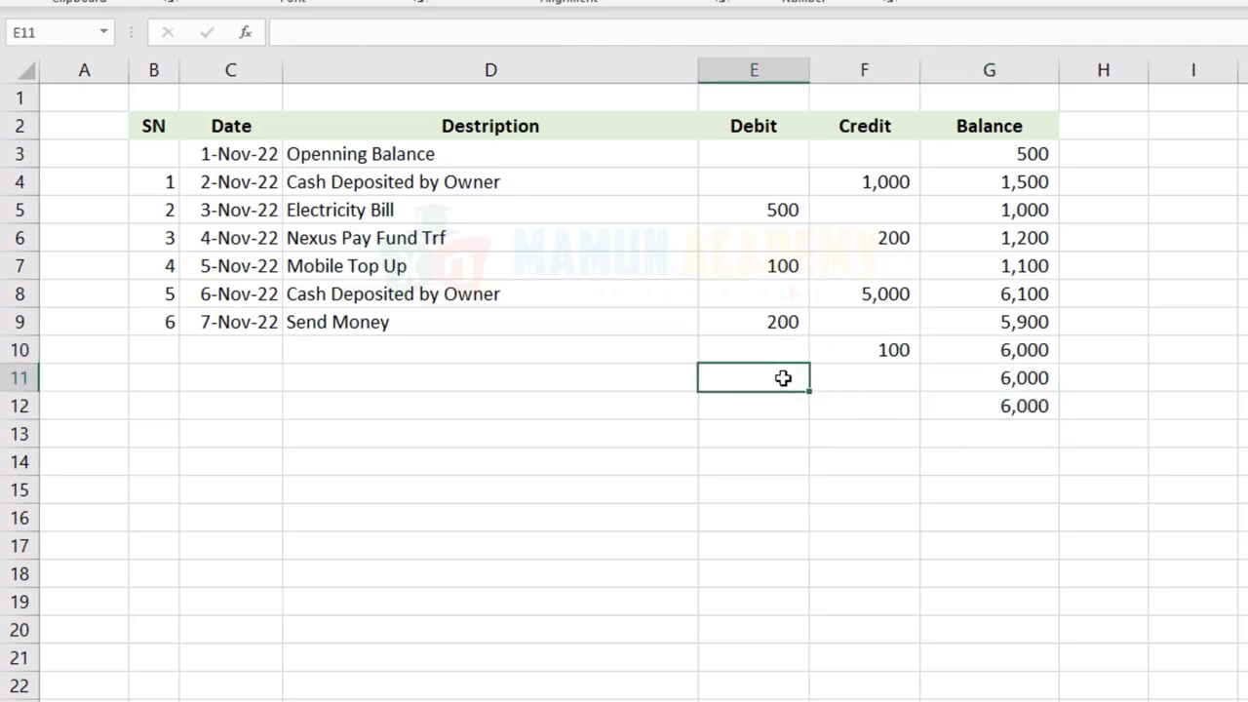
pyautogui.write('700')
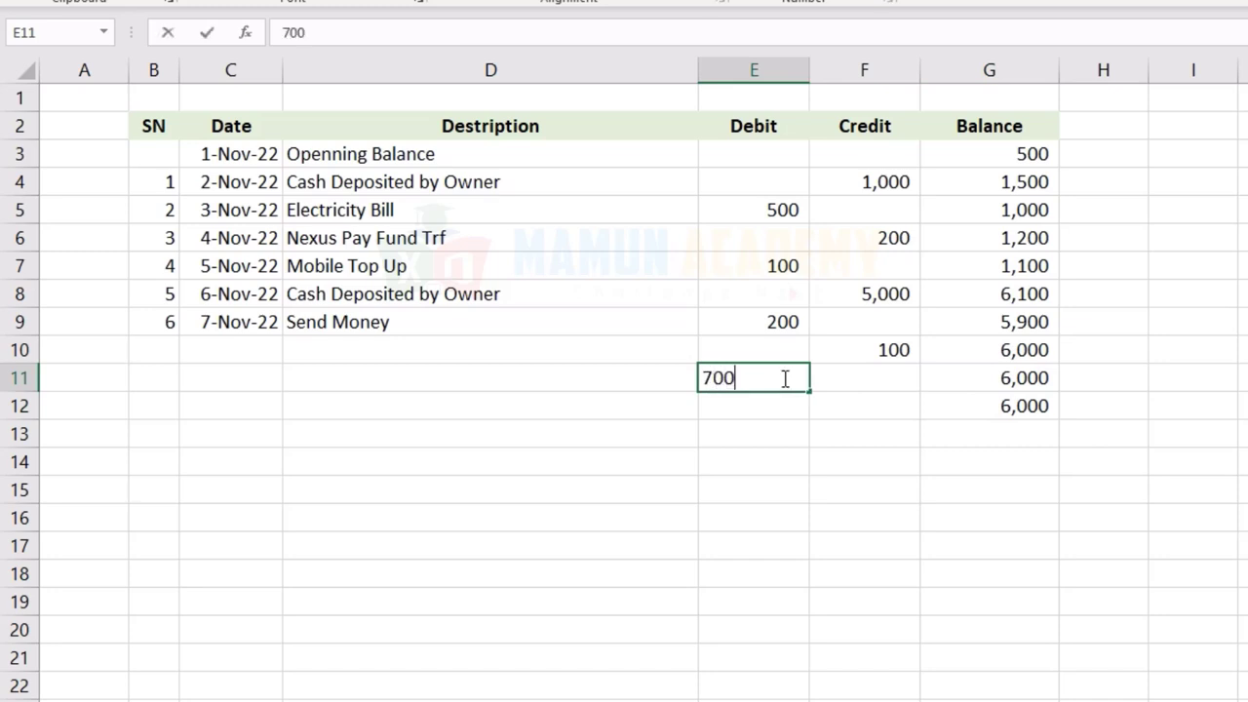
pyautogui.press('Return')
# Extend the running balance formula from G11:G12 down to row 22.
pyautogui.click(1004, 380)
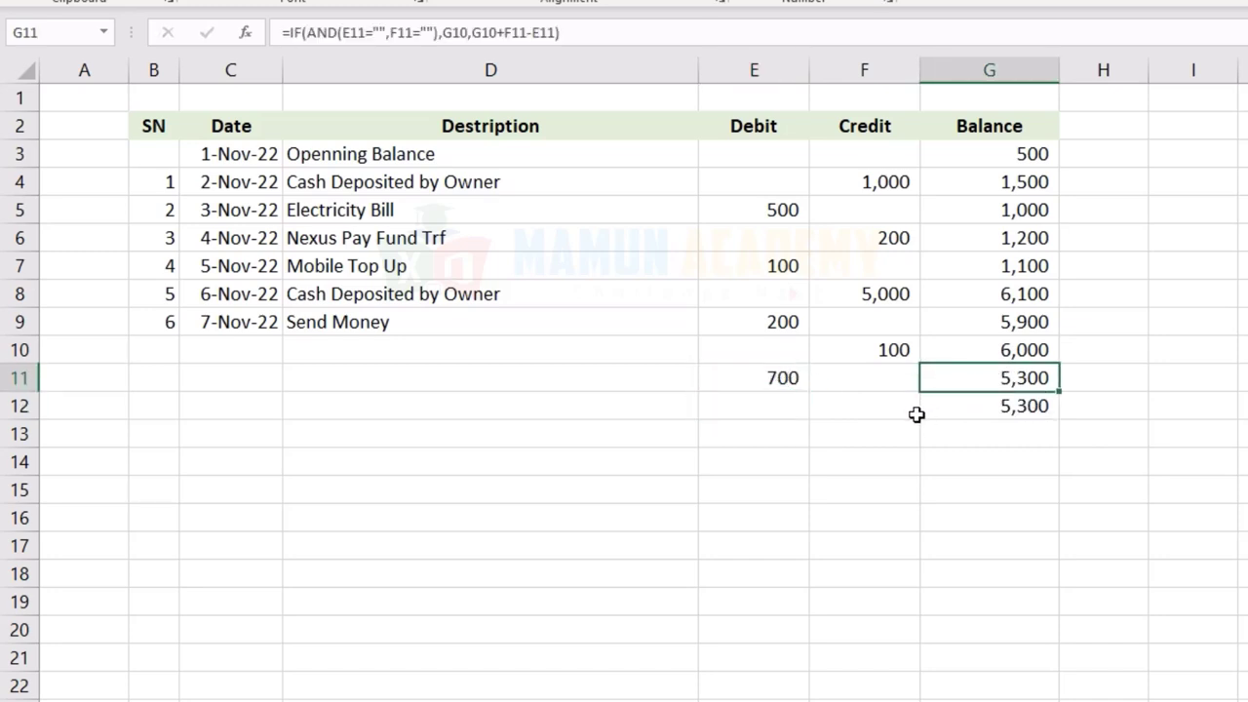
pyautogui.moveTo(758, 401); pyautogui.dragTo(869, 404)
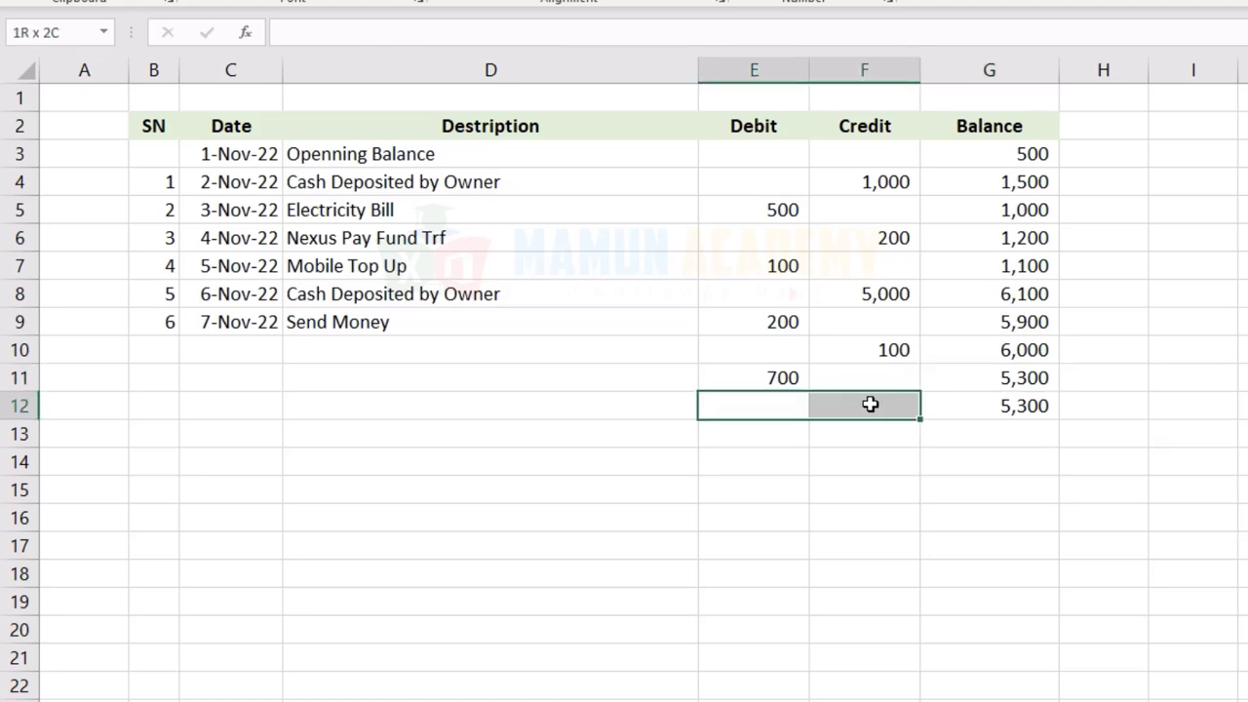
pyautogui.click(747, 404)
pyautogui.click(838, 400)
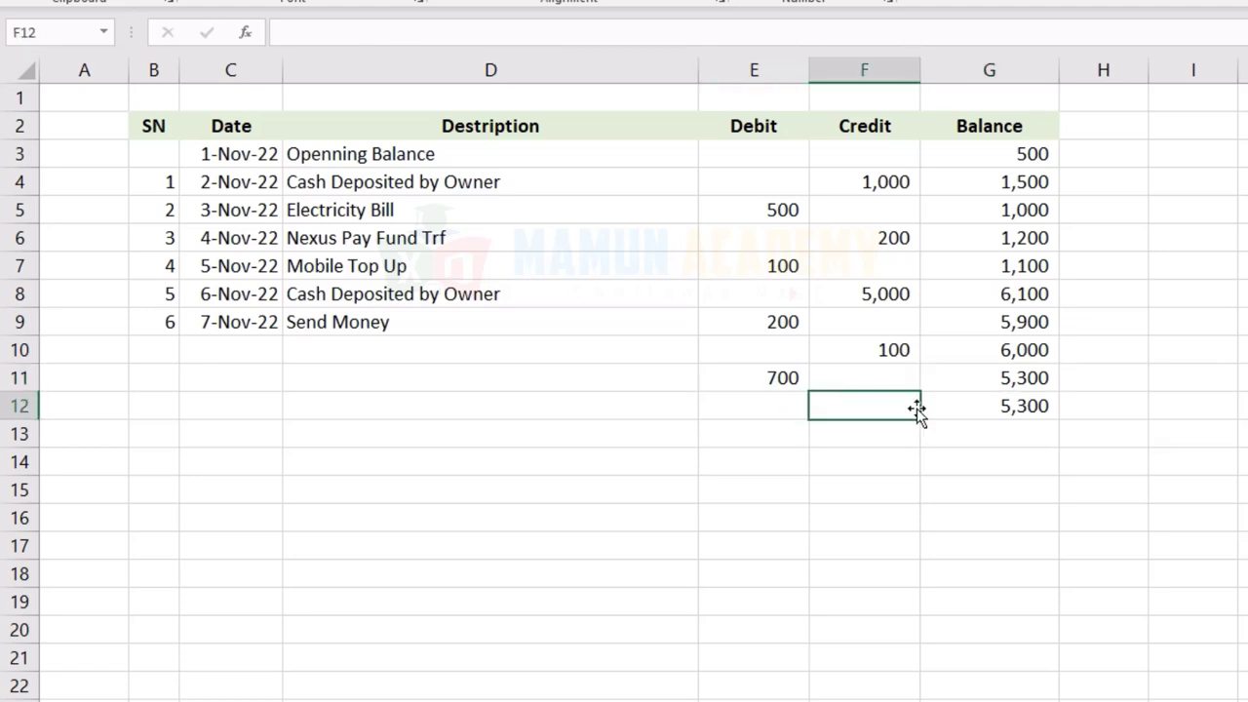
pyautogui.moveTo(1016, 409); pyautogui.dragTo(1016, 376)
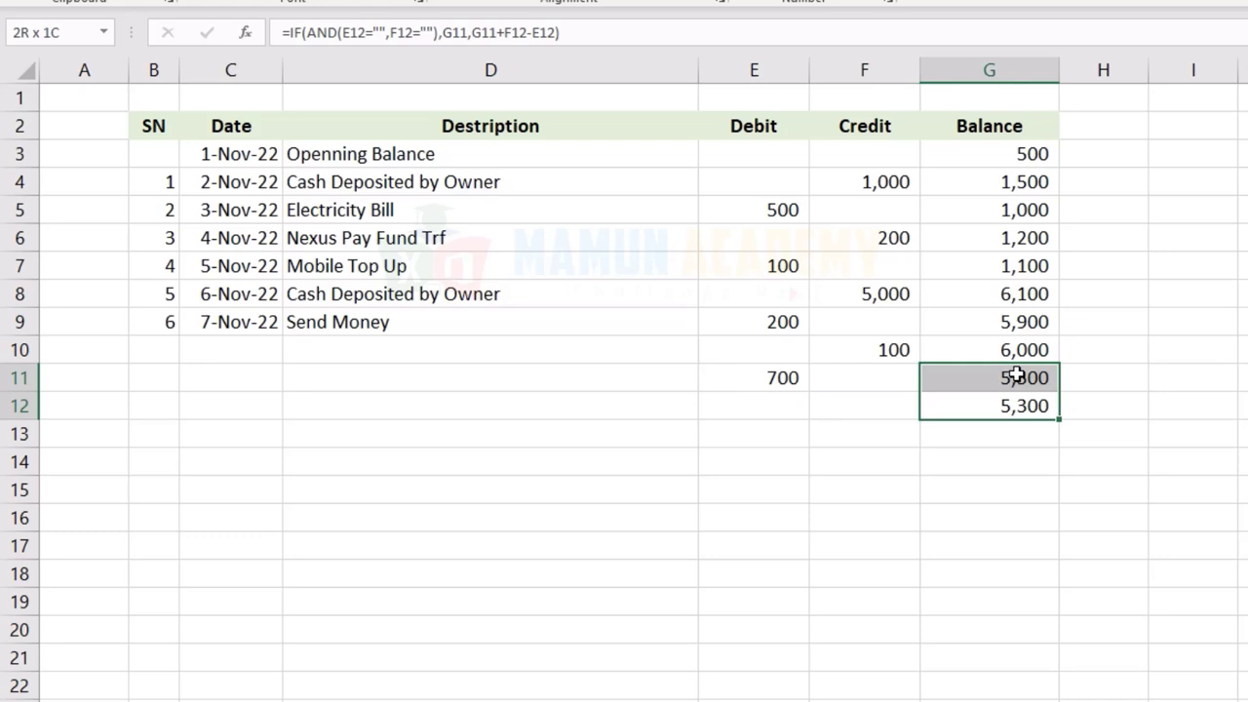
pyautogui.click(1020, 410)
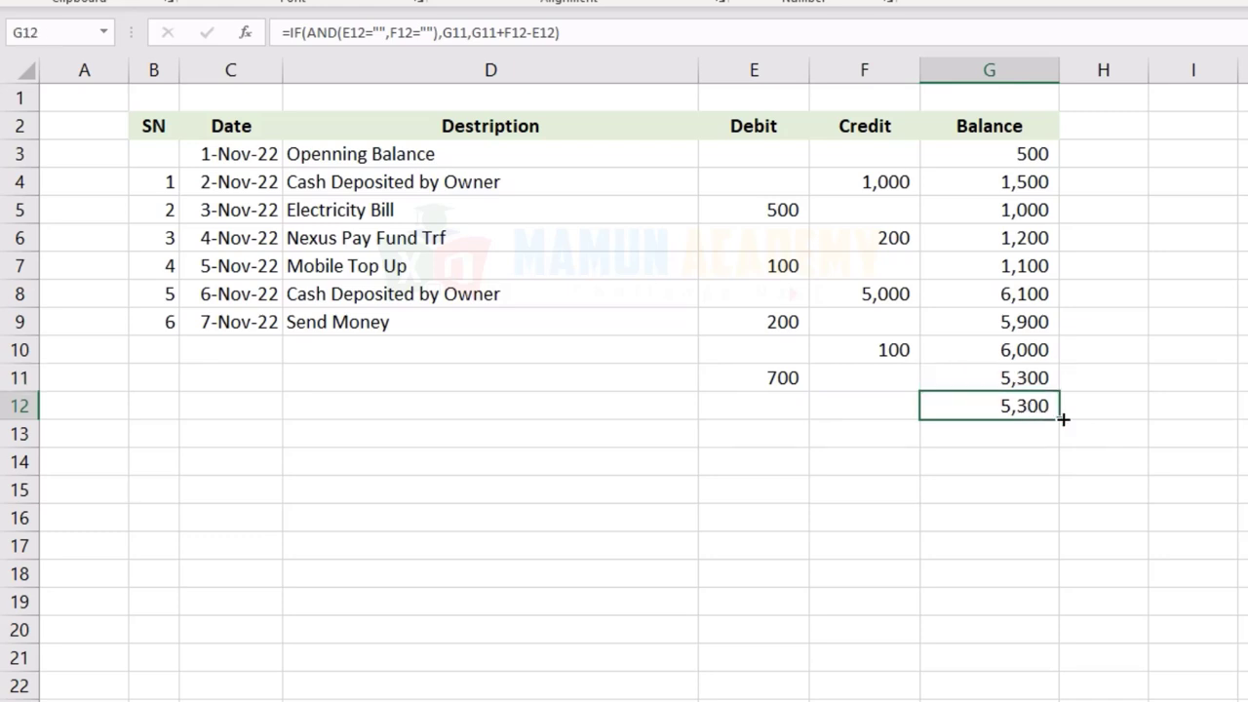
pyautogui.moveTo(1060, 419)
pyautogui.mouseDown()
pyautogui.moveTo(1024, 697)
pyautogui.moveTo(947, 674)
pyautogui.mouseUp()
# Fill the empty Debit and Credit cells E12:F22 with 0 so they show as dashes.
pyautogui.moveTo(334, 384); pyautogui.dragTo(807, 473)
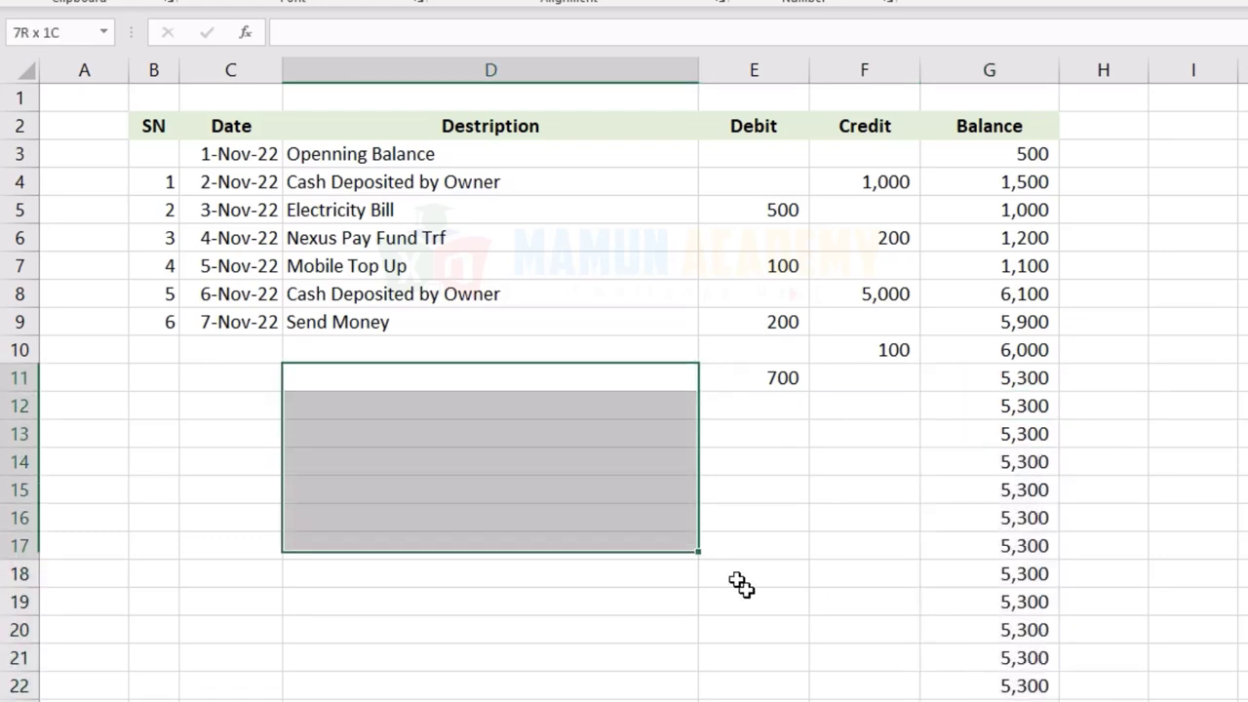
pyautogui.moveTo(770, 409); pyautogui.dragTo(864, 698)
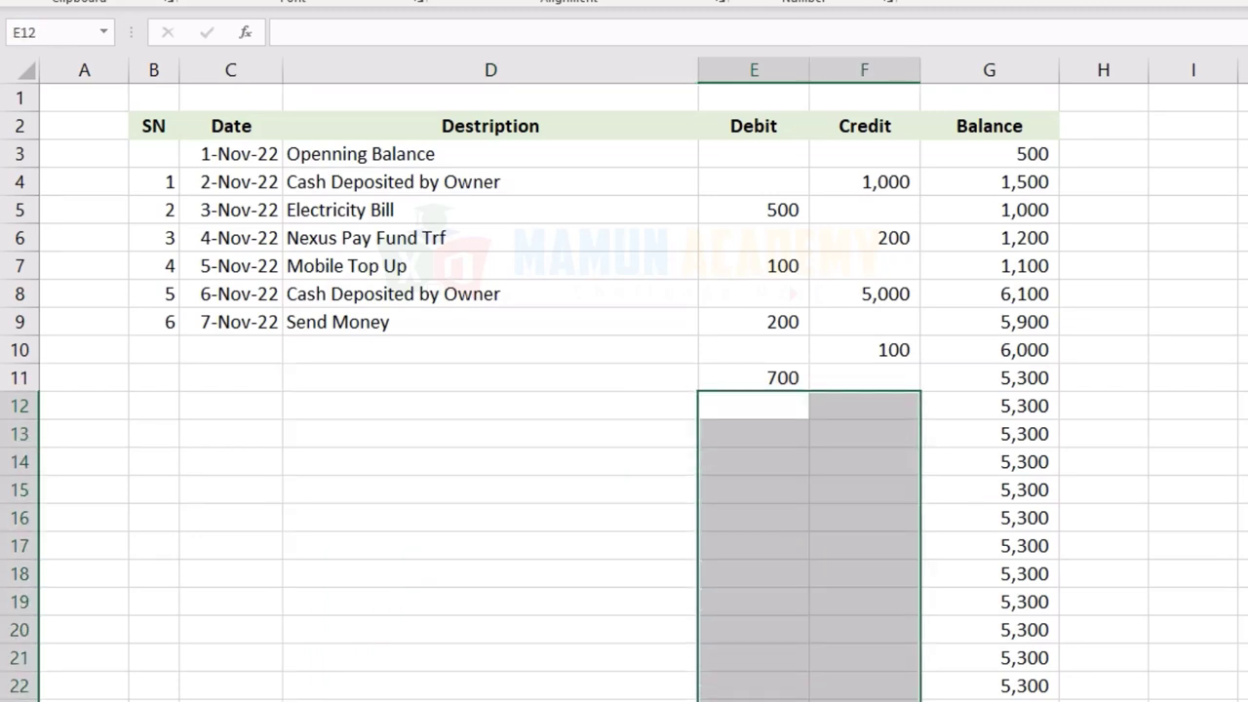
pyautogui.write('0')
pyautogui.hotkey('ctrl', 'Return')
pyautogui.moveTo(995, 408); pyautogui.dragTo(1005, 701)
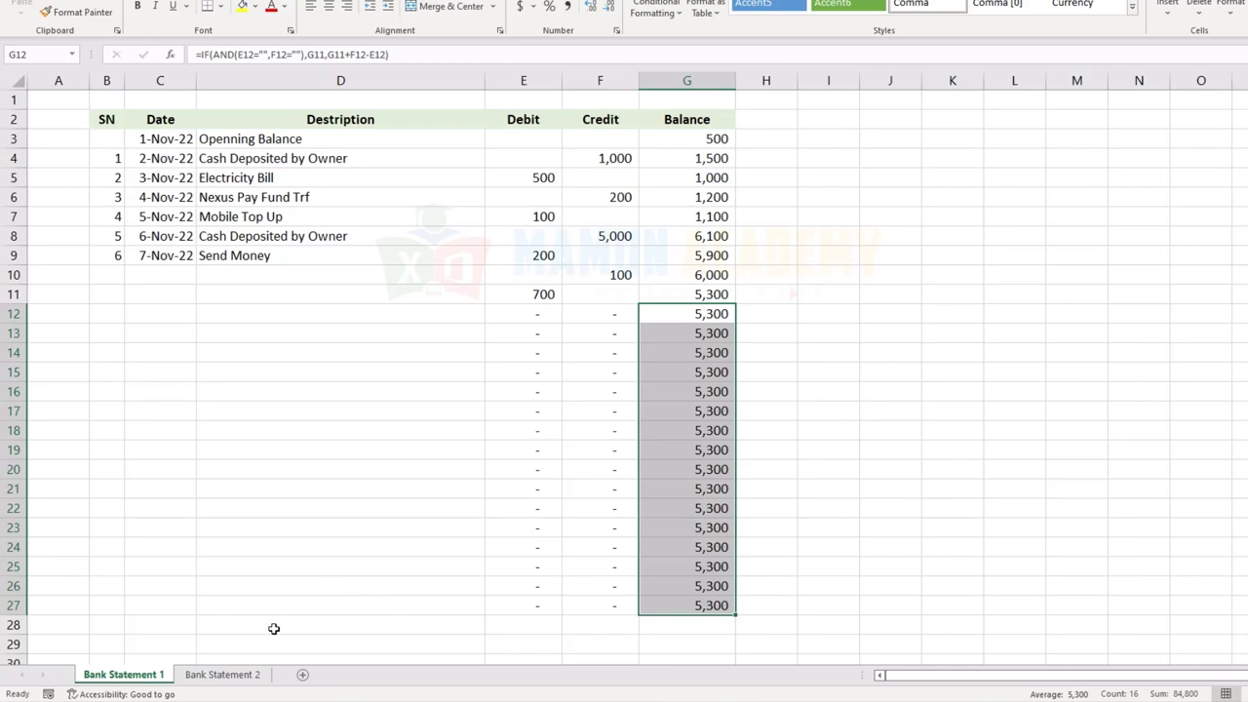
# On Bank Statement 2, delete the old balances in G4:G11.
pyautogui.click(229, 679)
pyautogui.moveTo(961, 196); pyautogui.dragTo(964, 389)
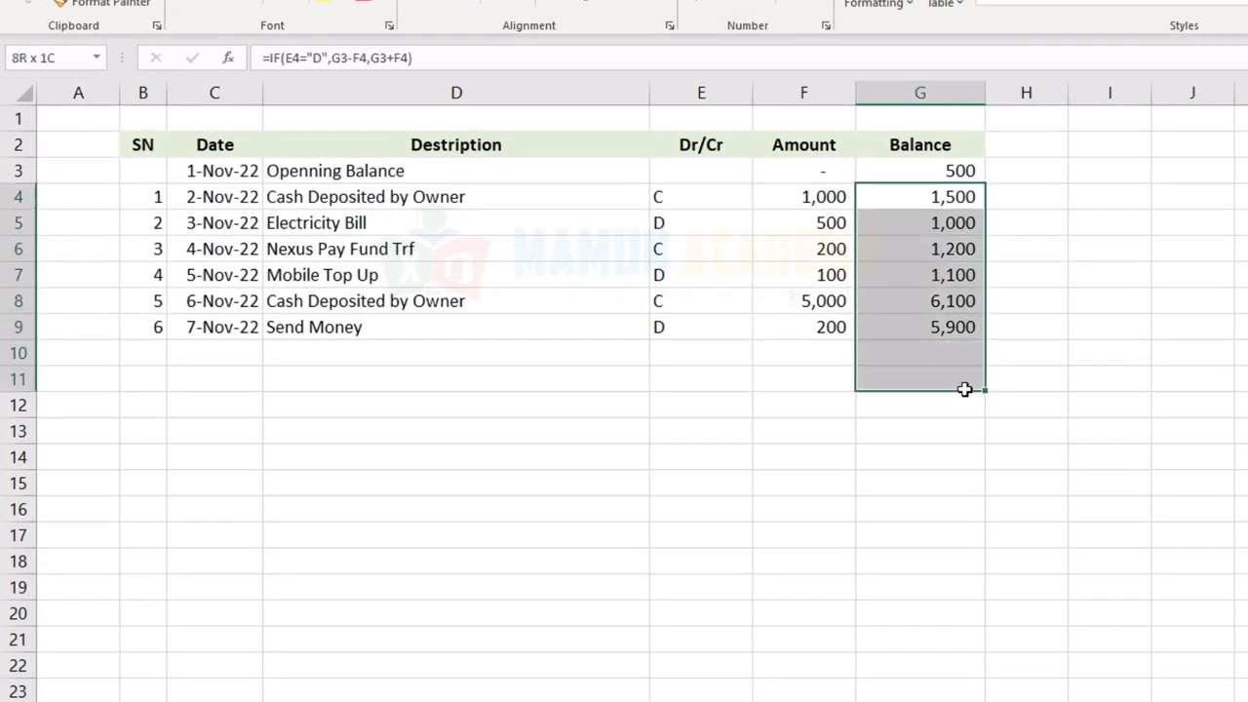
pyautogui.press('Delete')
# Build =IF(E4="D",G3-F4,G3+F4) in G4.
pyautogui.click(934, 196)
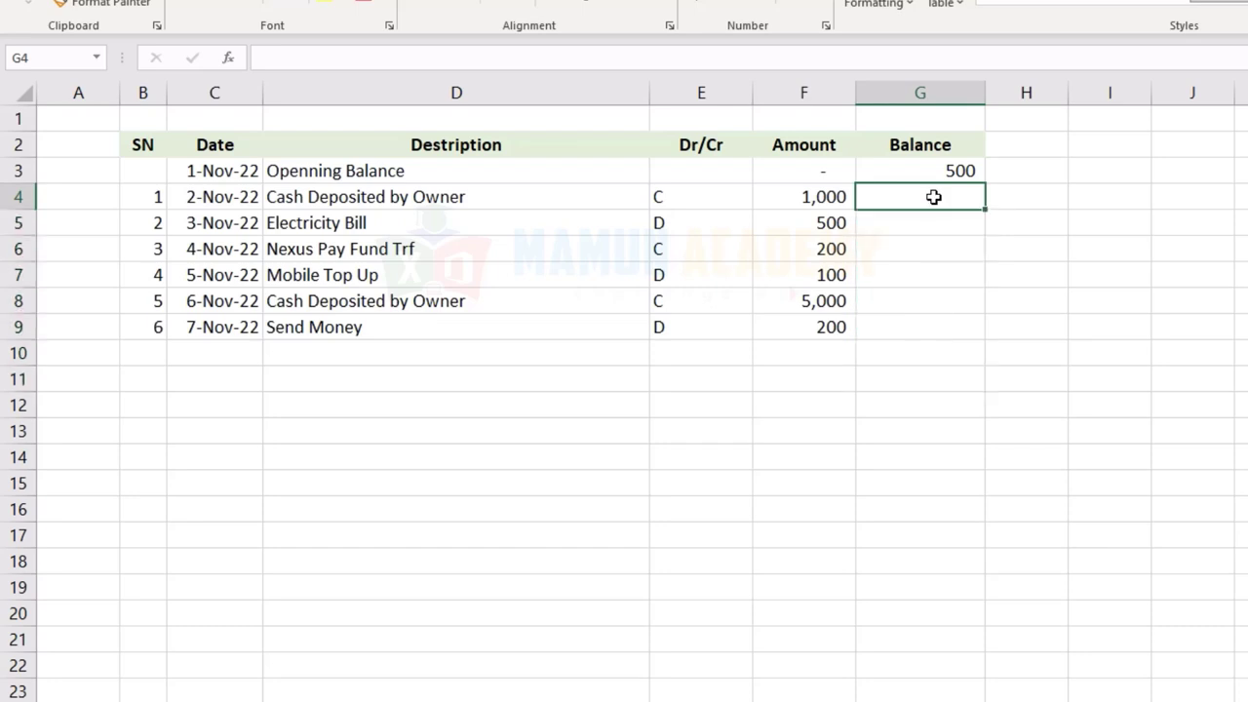
pyautogui.write('=')
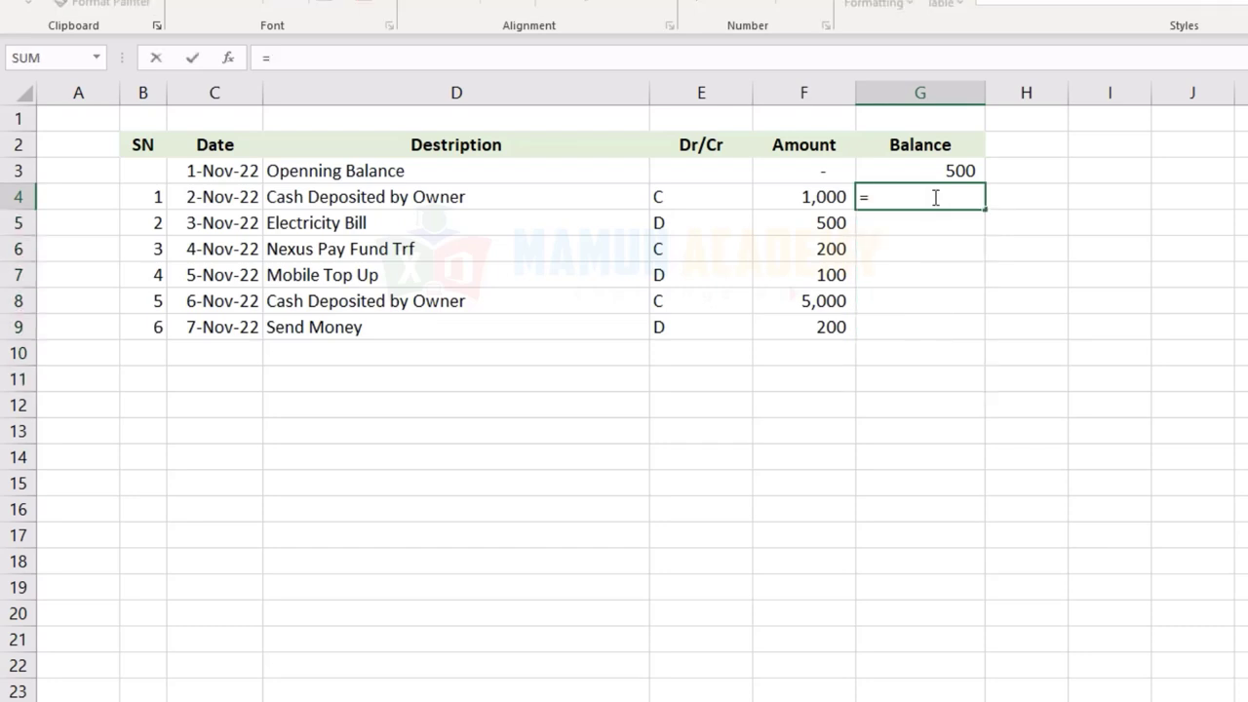
pyautogui.write('if')
pyautogui.press('Tab')
pyautogui.press('Left')
pyautogui.press('Left')
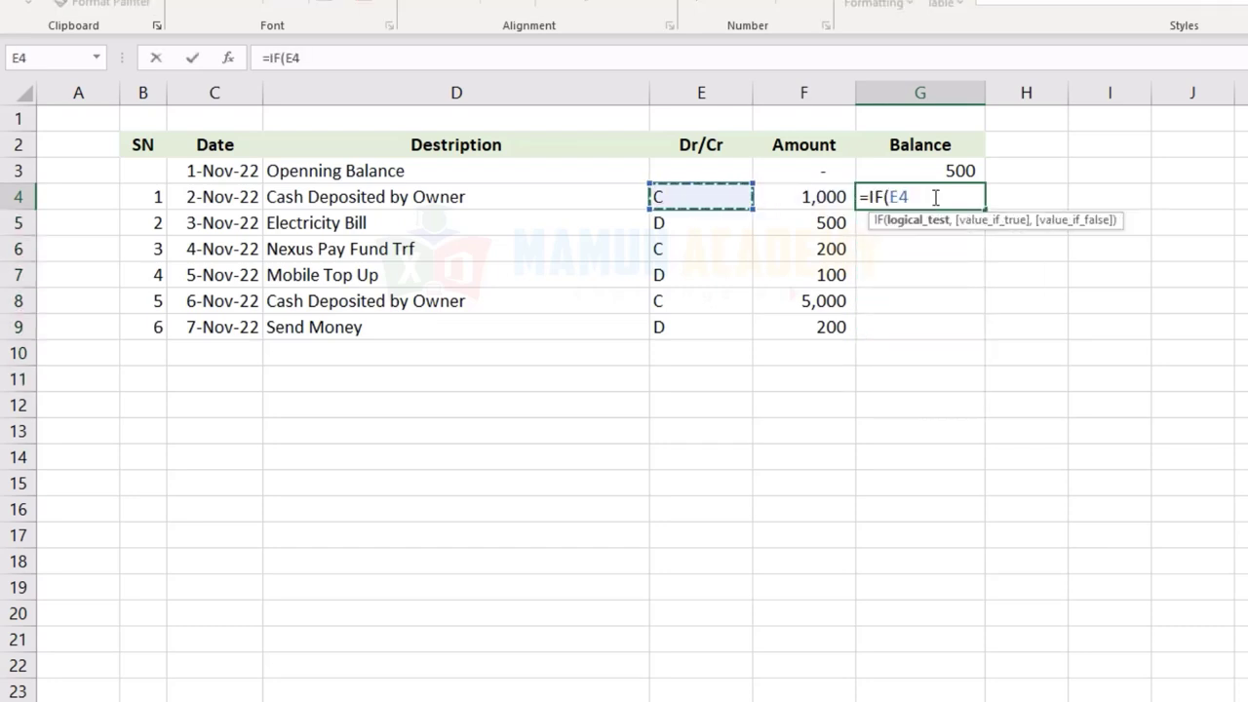
pyautogui.write('=')
pyautogui.write('"D')
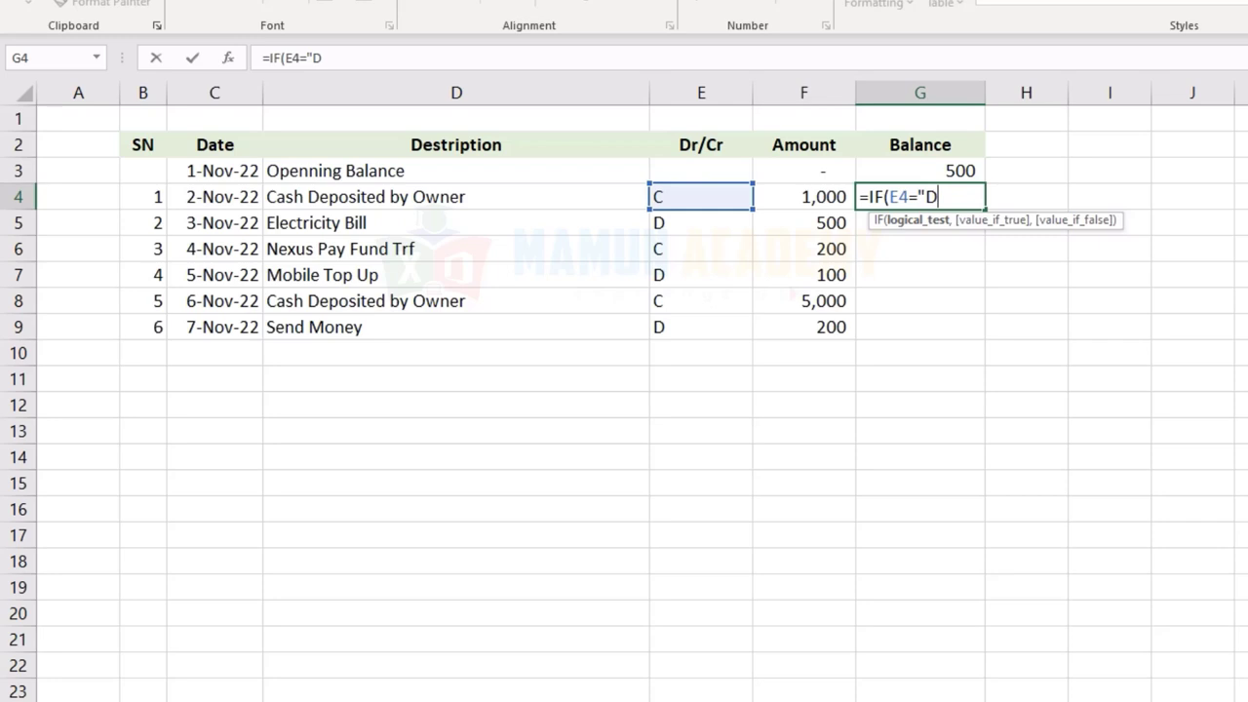
pyautogui.write('""')
pyautogui.write(',')
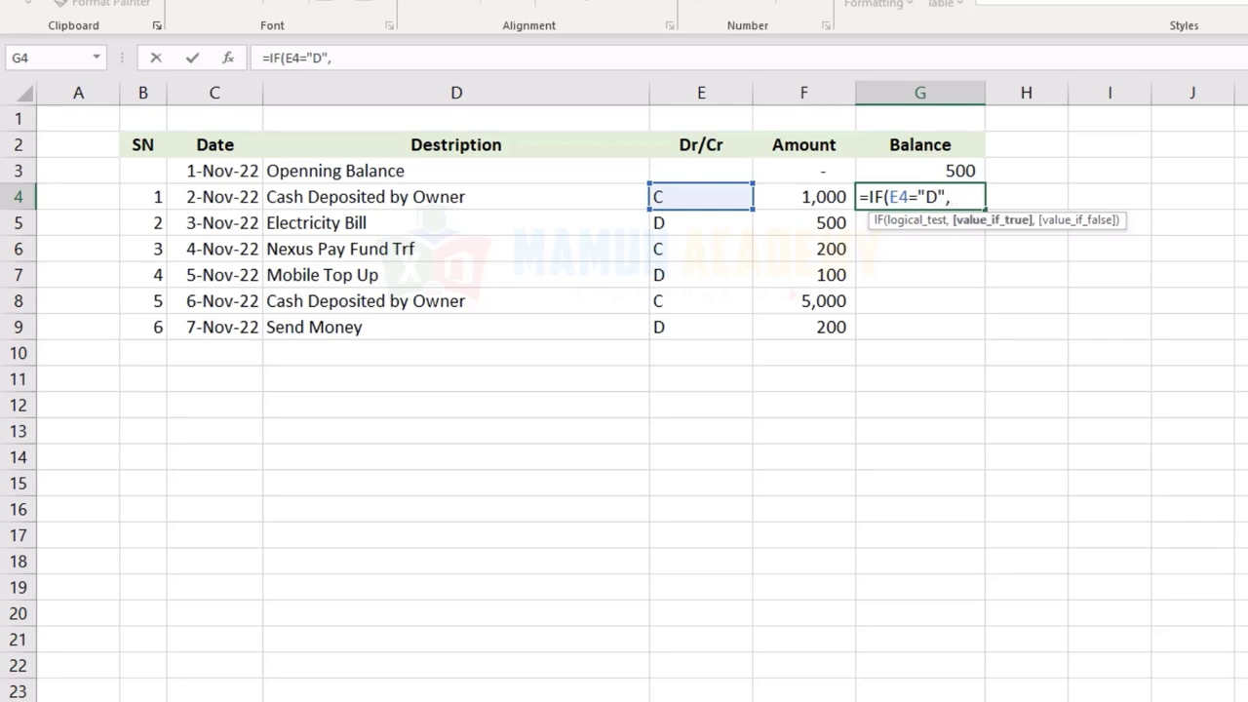
pyautogui.write('G3-')
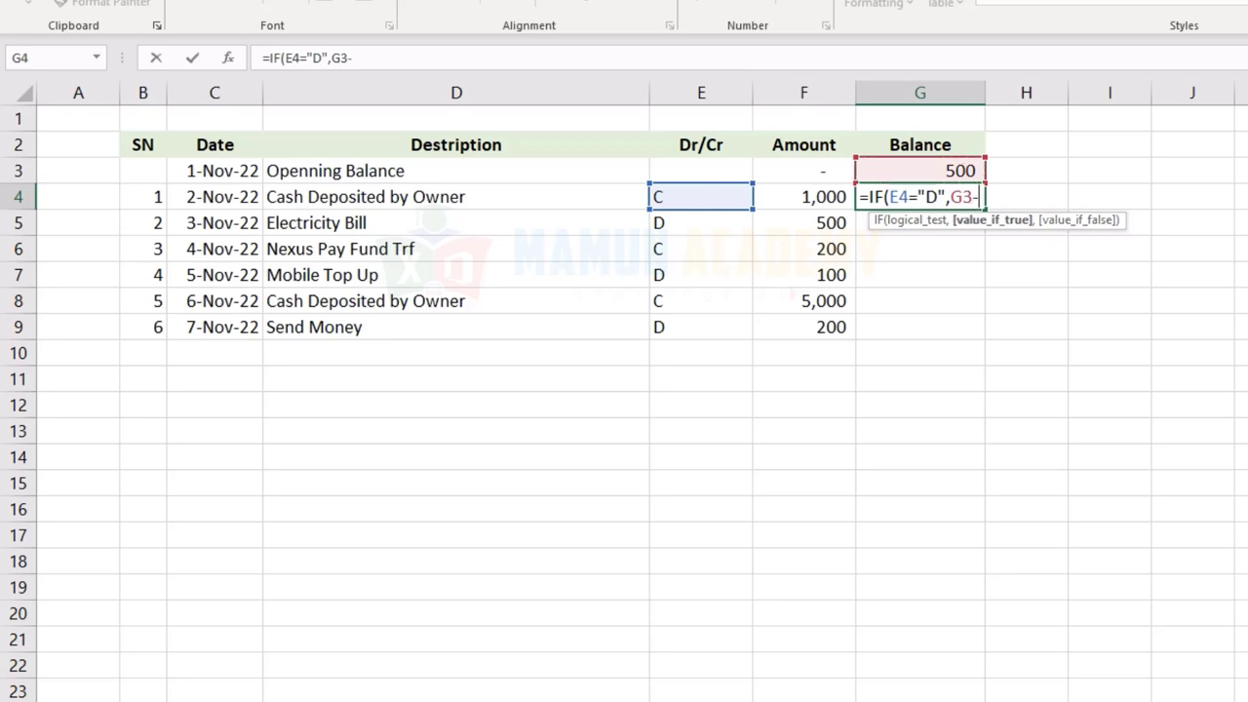
pyautogui.click(837, 196)
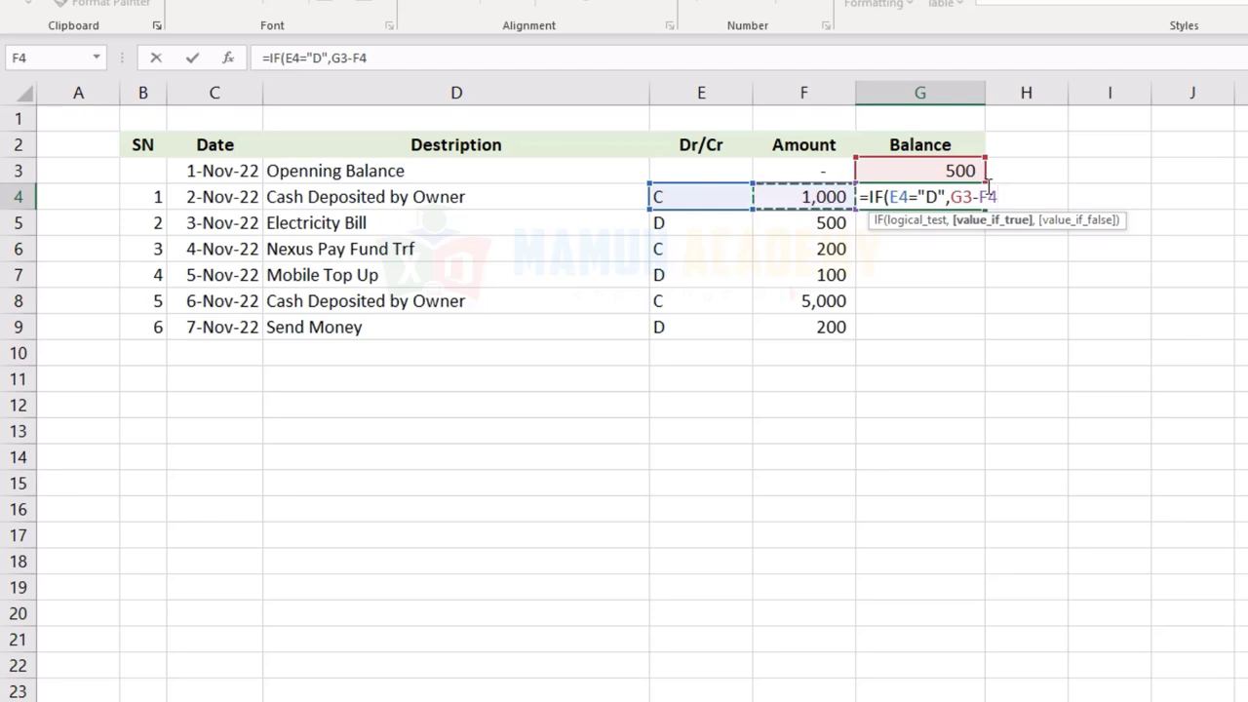
pyautogui.write(',')
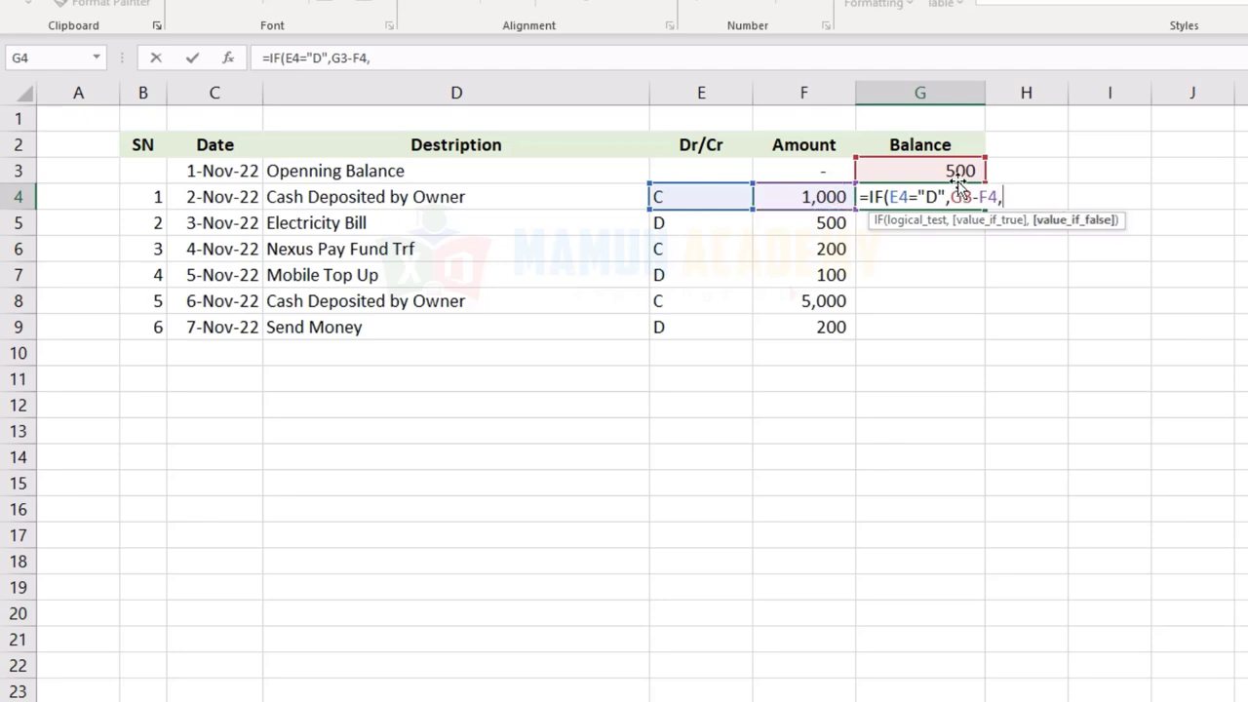
pyautogui.click(955, 171)
pyautogui.write('+')
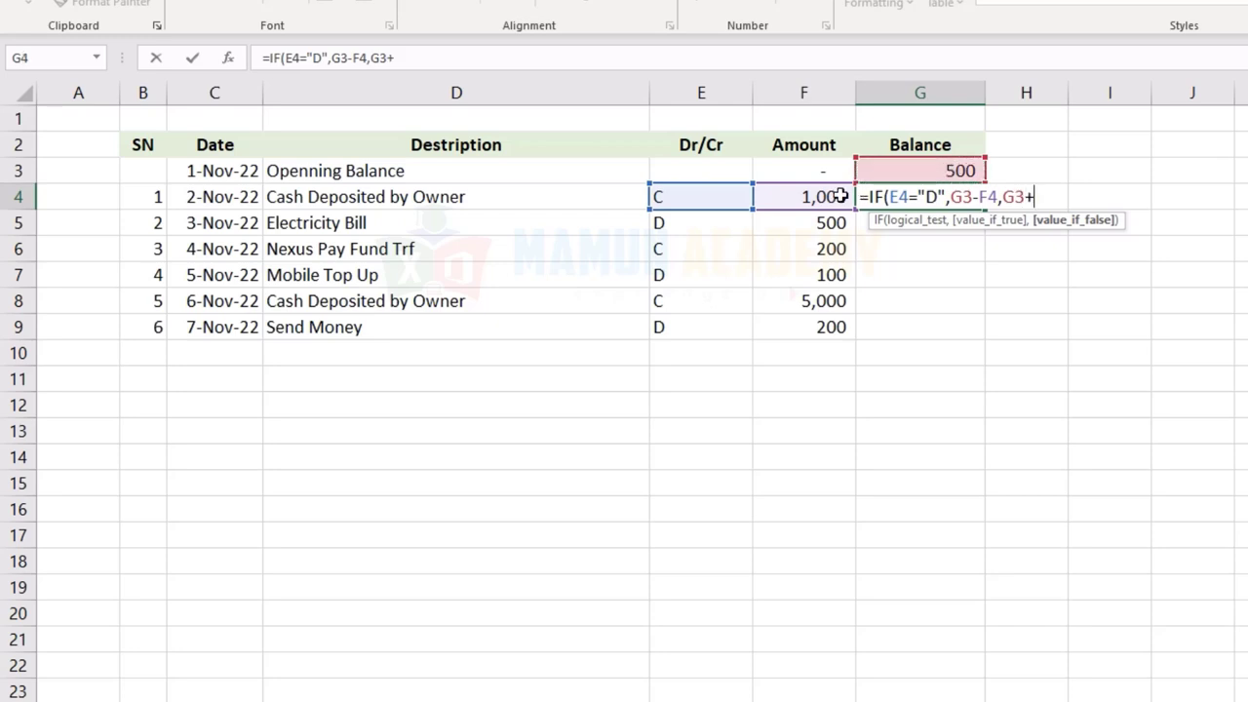
pyautogui.click(815, 199)
# Commit the G4 formula and test it by changing E4's code to D.
pyautogui.press('Return')
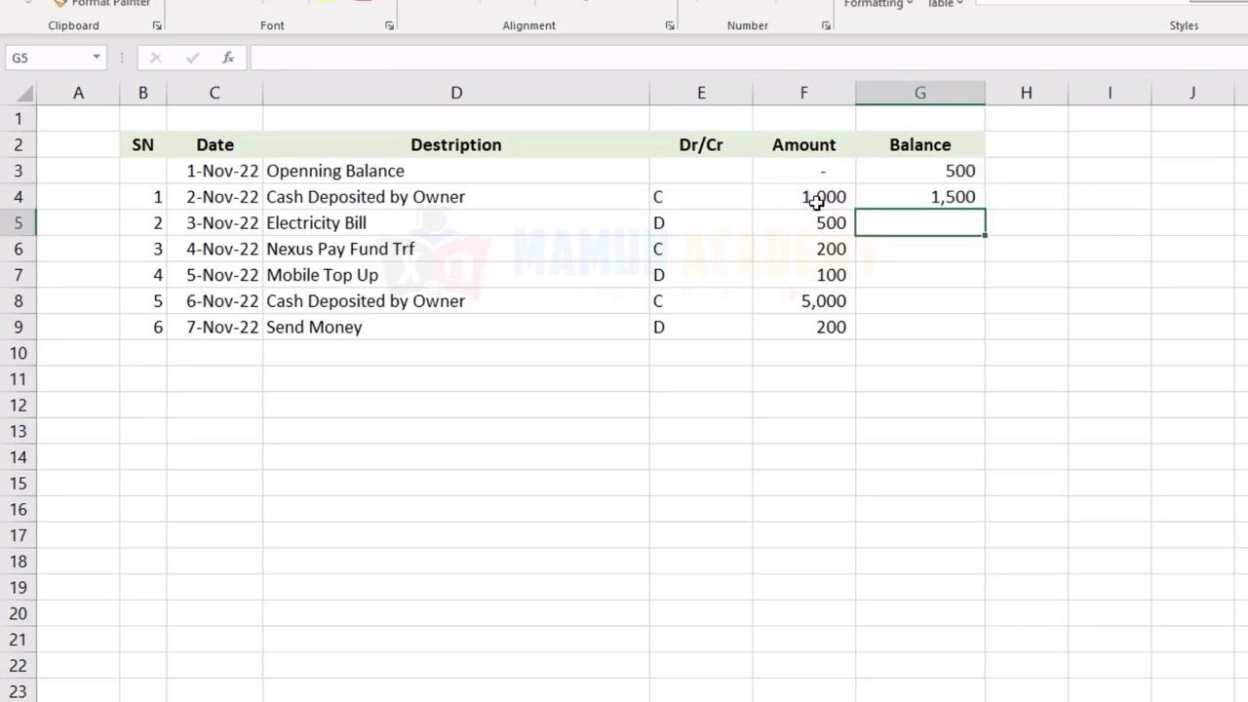
pyautogui.click(967, 200)
pyautogui.click(694, 197)
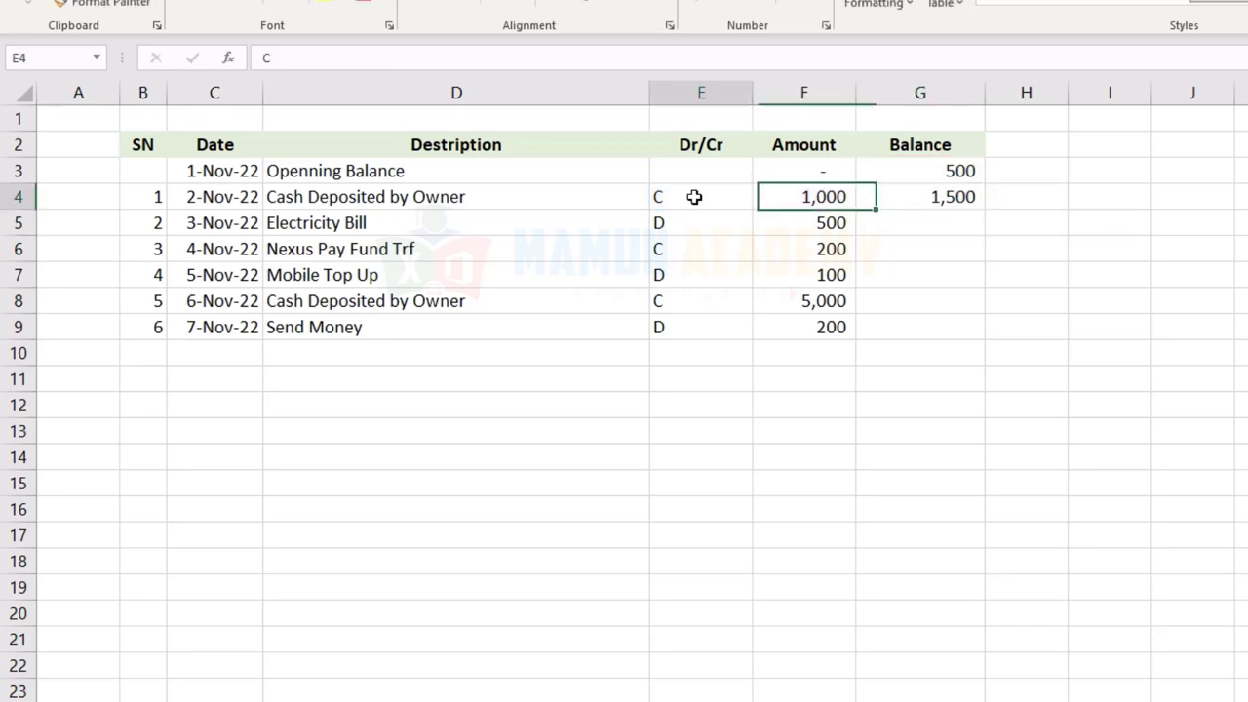
pyautogui.write('D')
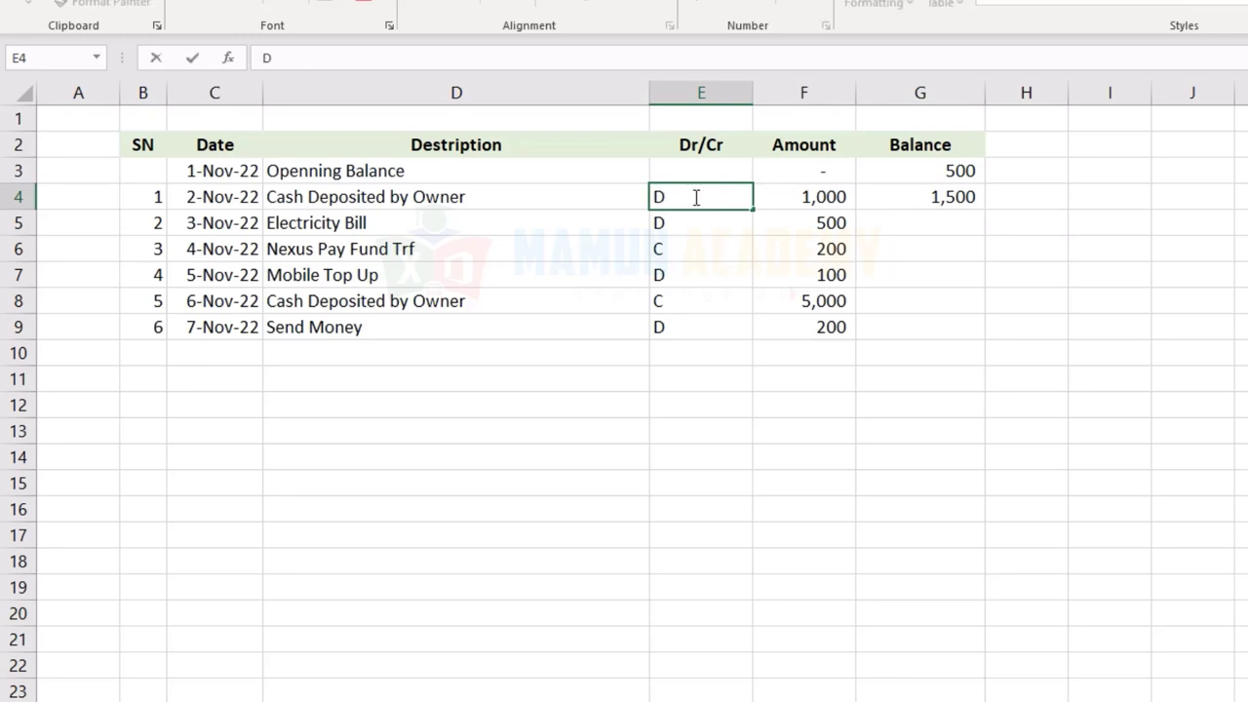
pyautogui.press('Return')
pyautogui.press('Up')
pyautogui.press('Right')
pyautogui.press('Right')
pyautogui.press('Up')
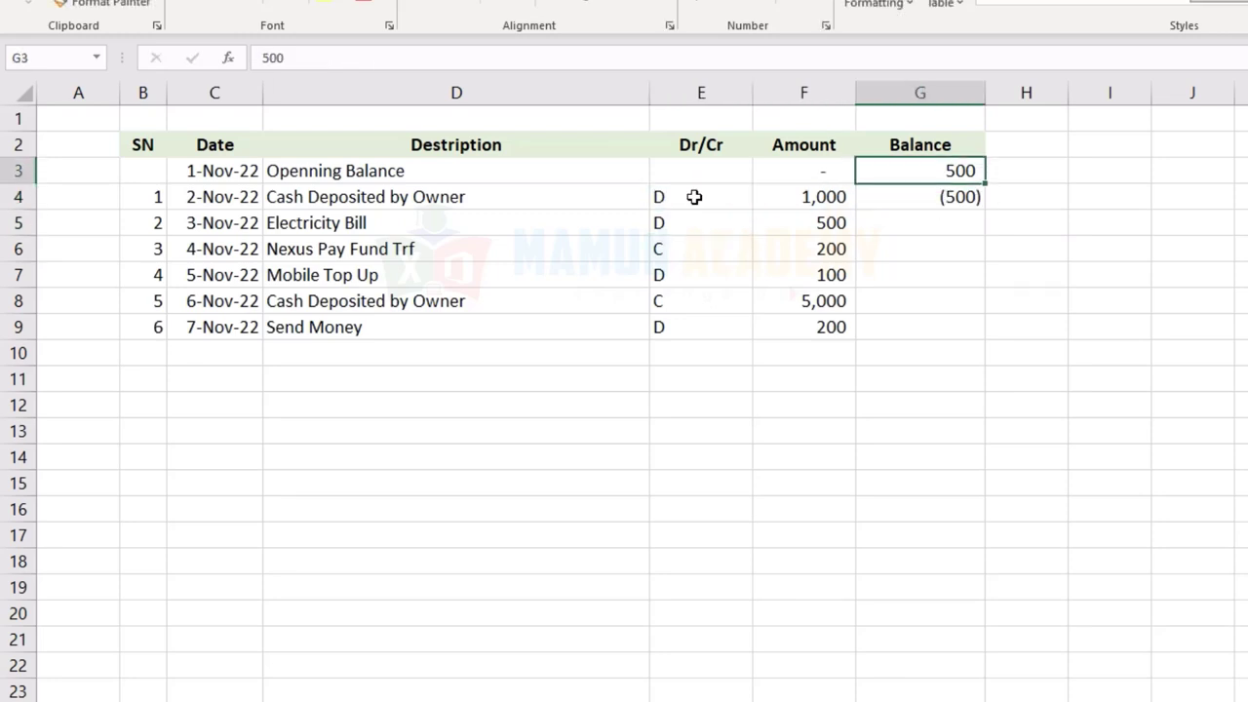
# Trace the formula's inputs: the 1,000 amount in F4 and 500 opening balance in G3.
pyautogui.click(818, 198)
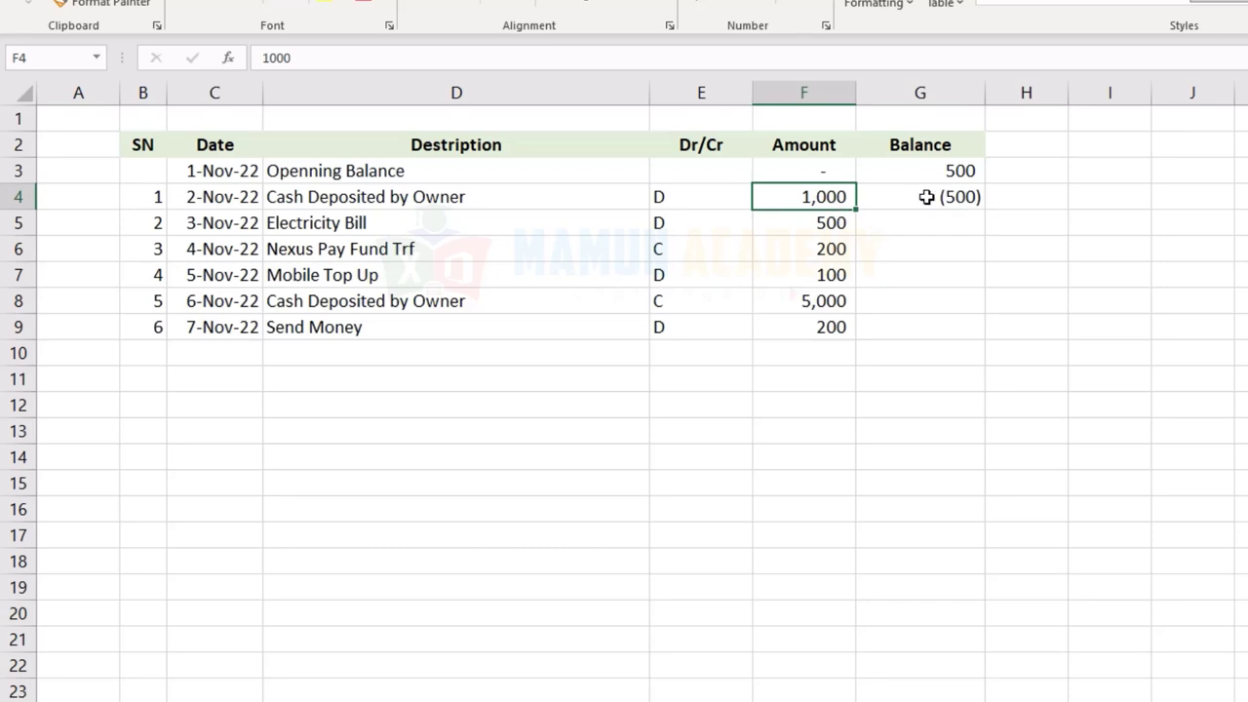
pyautogui.click(995, 197)
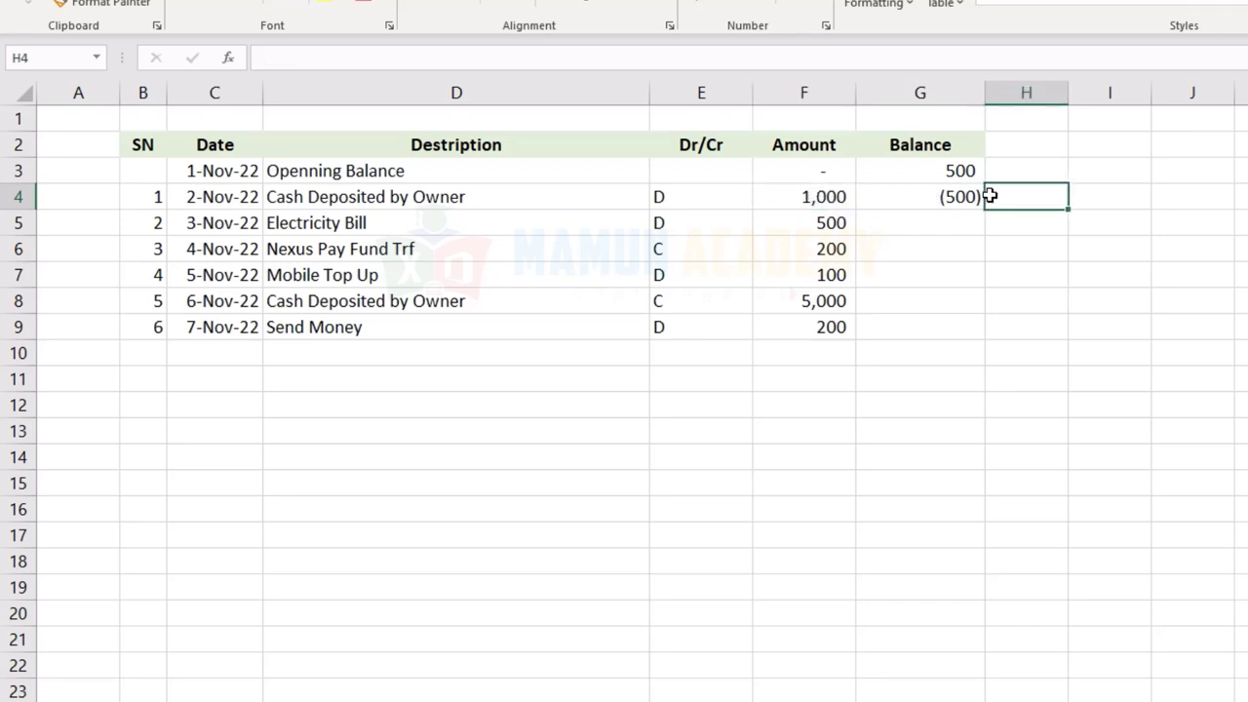
pyautogui.click(825, 197)
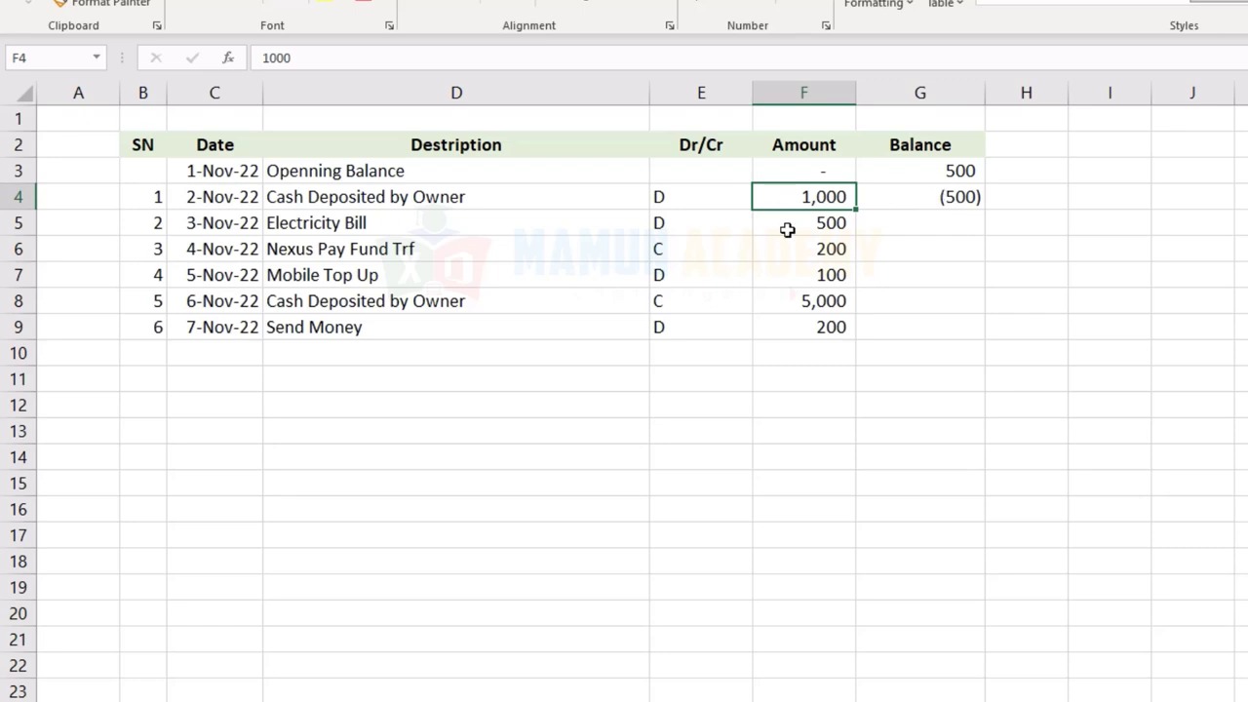
pyautogui.click(962, 171)
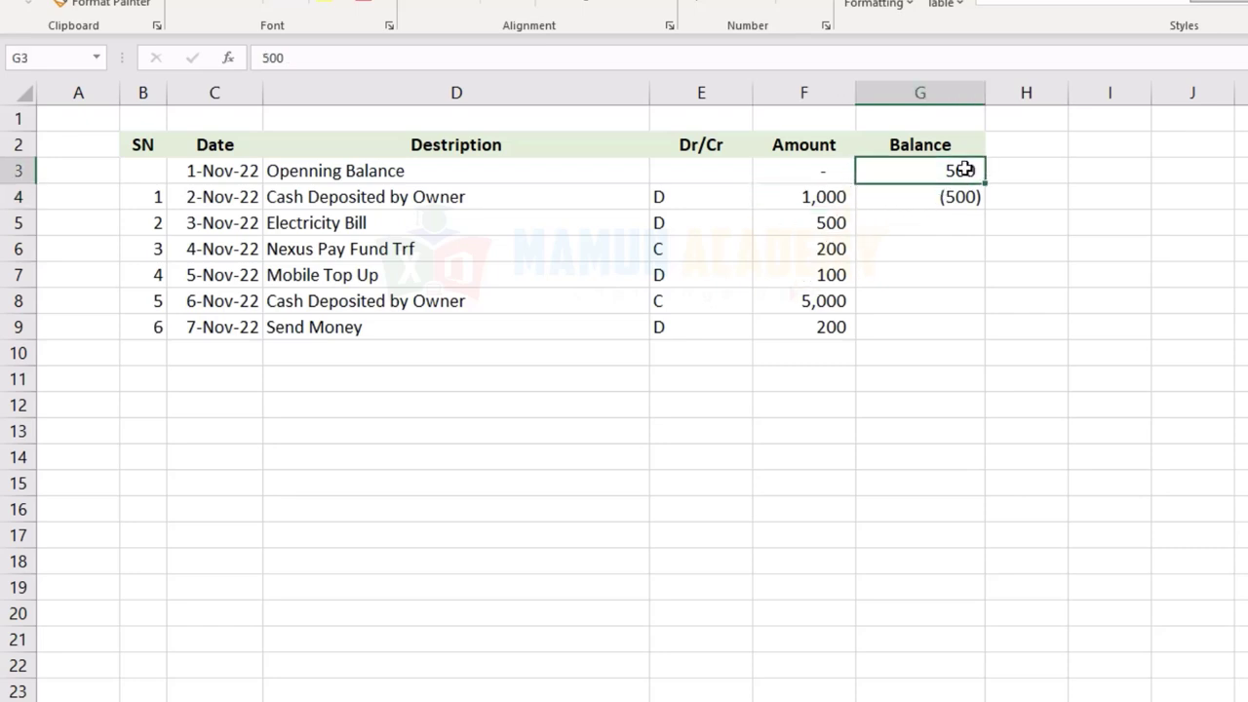
pyautogui.click(817, 199)
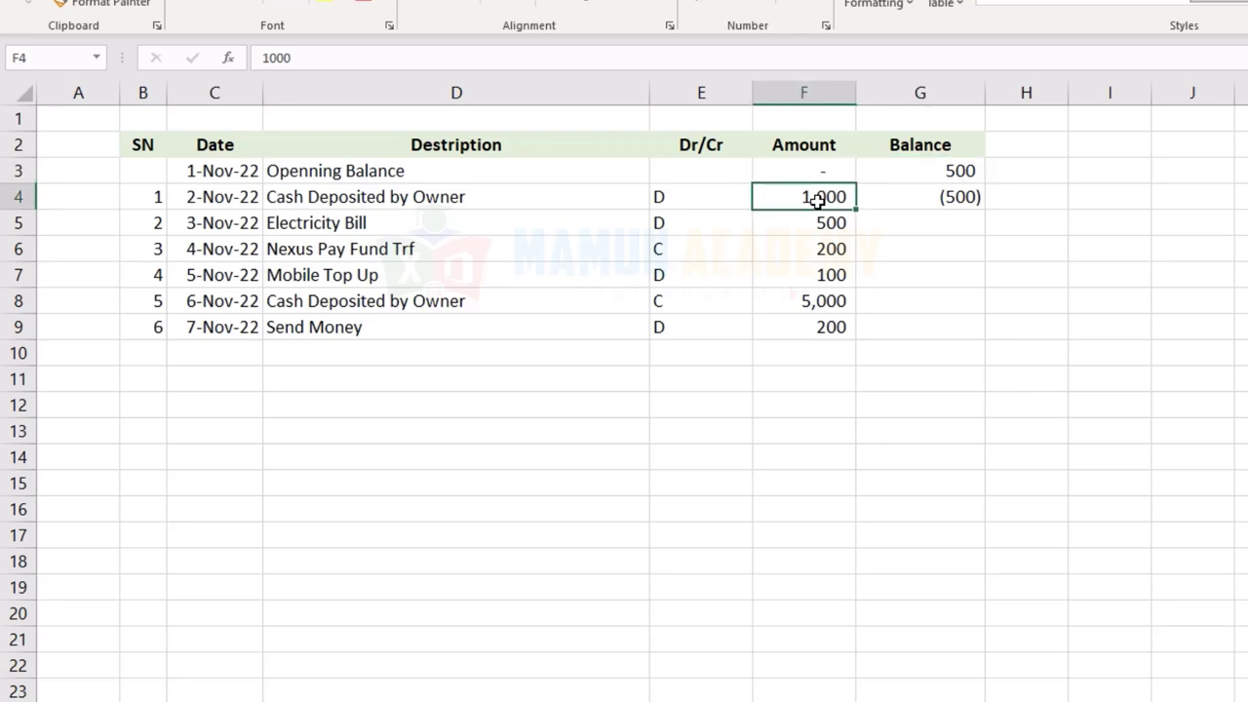
pyautogui.click(948, 198)
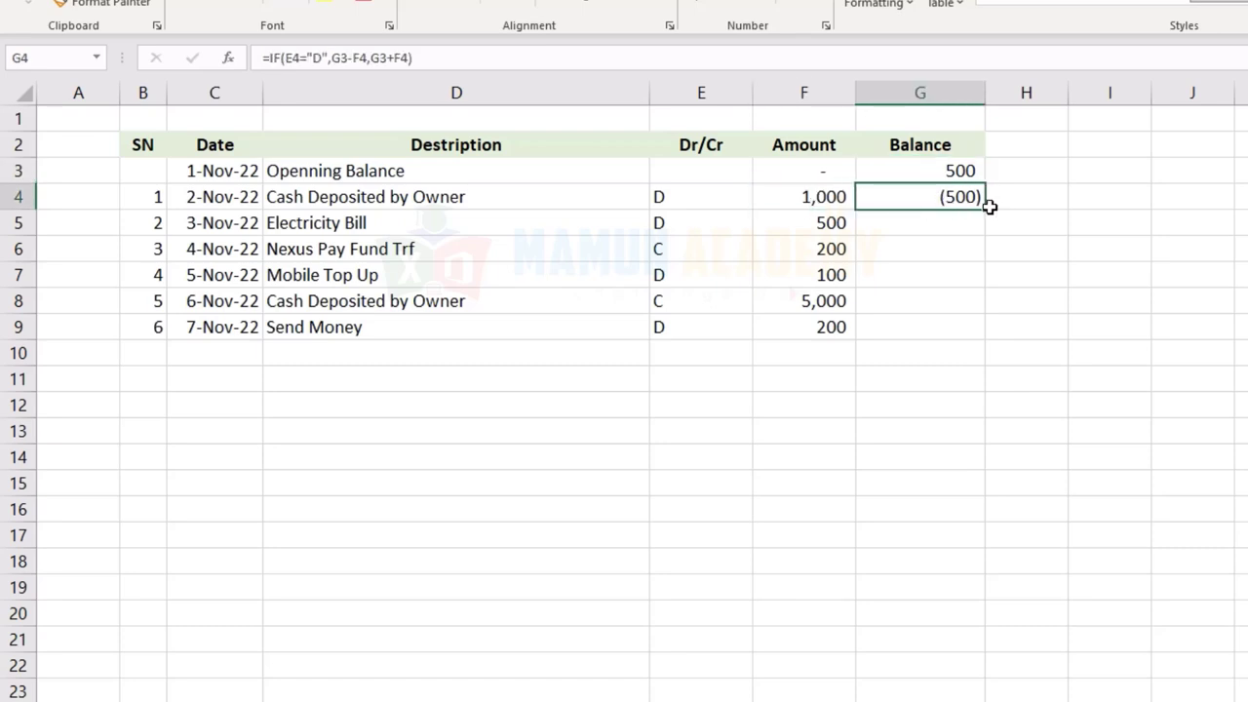
# Change E4 back to C so G4 returns 1,500 again.
pyautogui.click(723, 198)
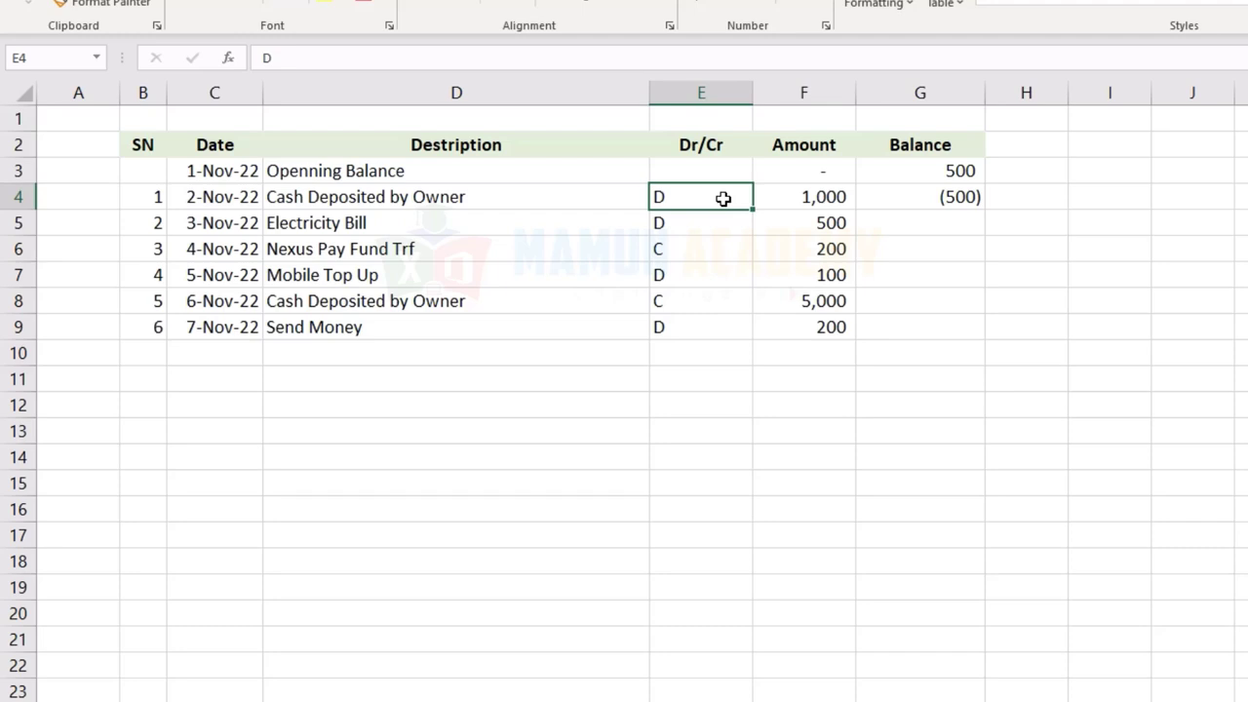
pyautogui.write('C')
pyautogui.press('Return')
pyautogui.click(936, 199)
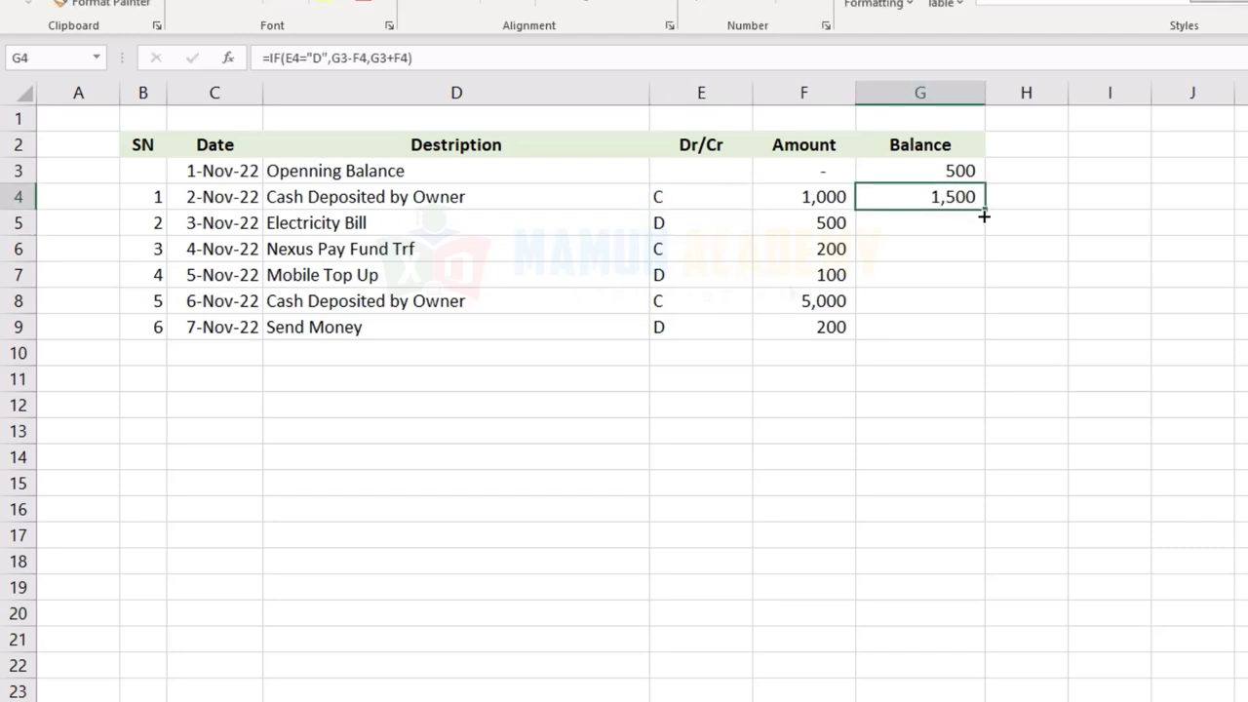
# Fill the =IF(E4="D",G3-F4,G3+F4) balance formula from G4 down through G17.
pyautogui.moveTo(984, 217)
pyautogui.mouseDown()
pyautogui.moveTo(984, 257)
pyautogui.moveTo(901, 280)
pyautogui.mouseUp()
pyautogui.click(961, 223)
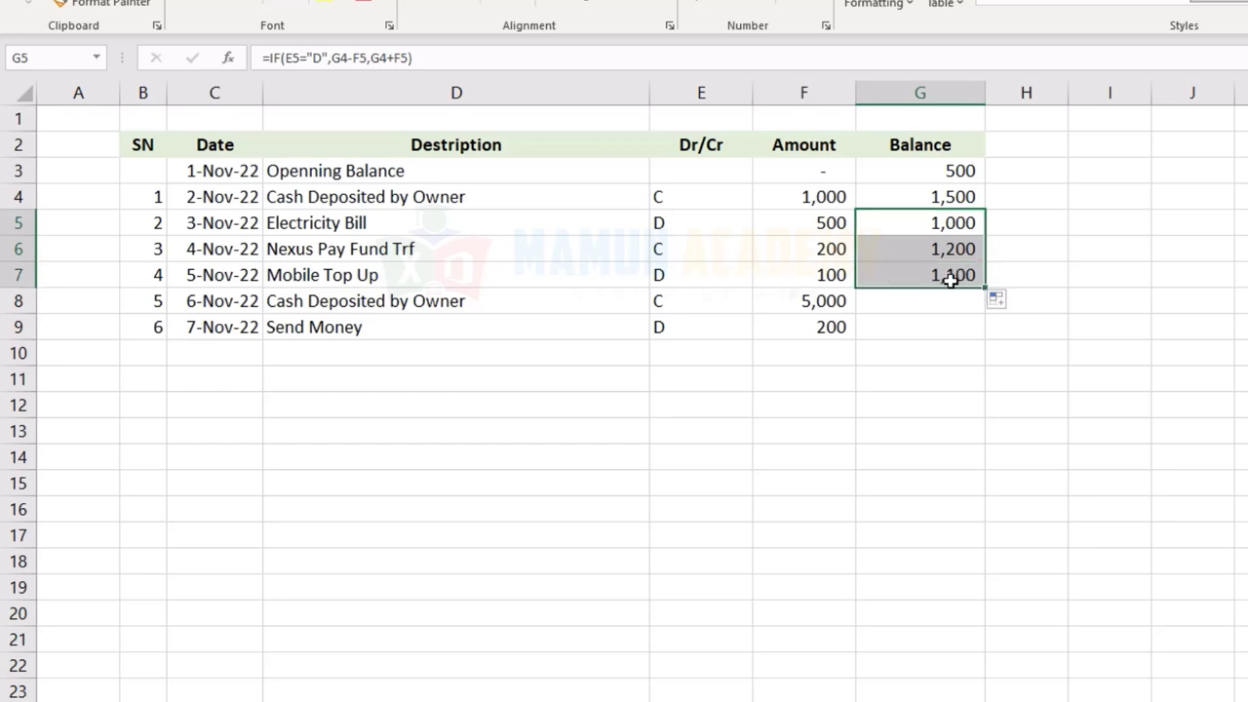
pyautogui.moveTo(985, 287); pyautogui.dragTo(966, 367)
pyautogui.click(950, 357)
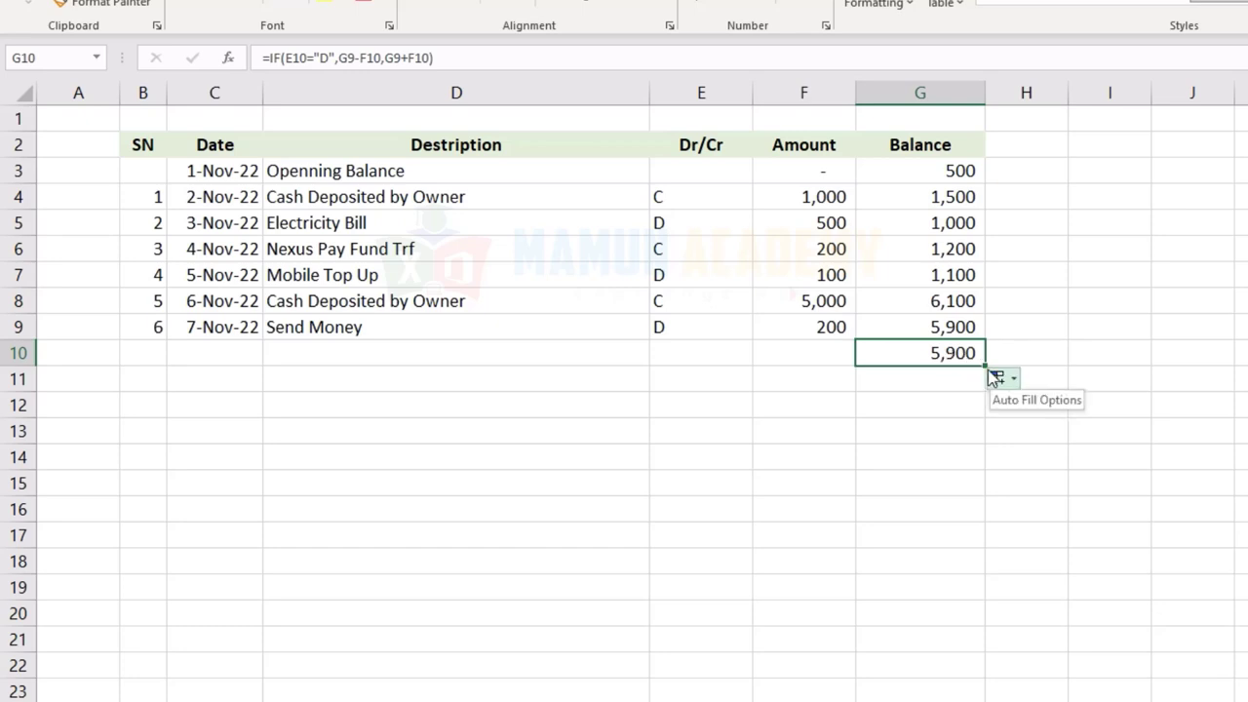
pyautogui.moveTo(985, 366); pyautogui.dragTo(965, 541)
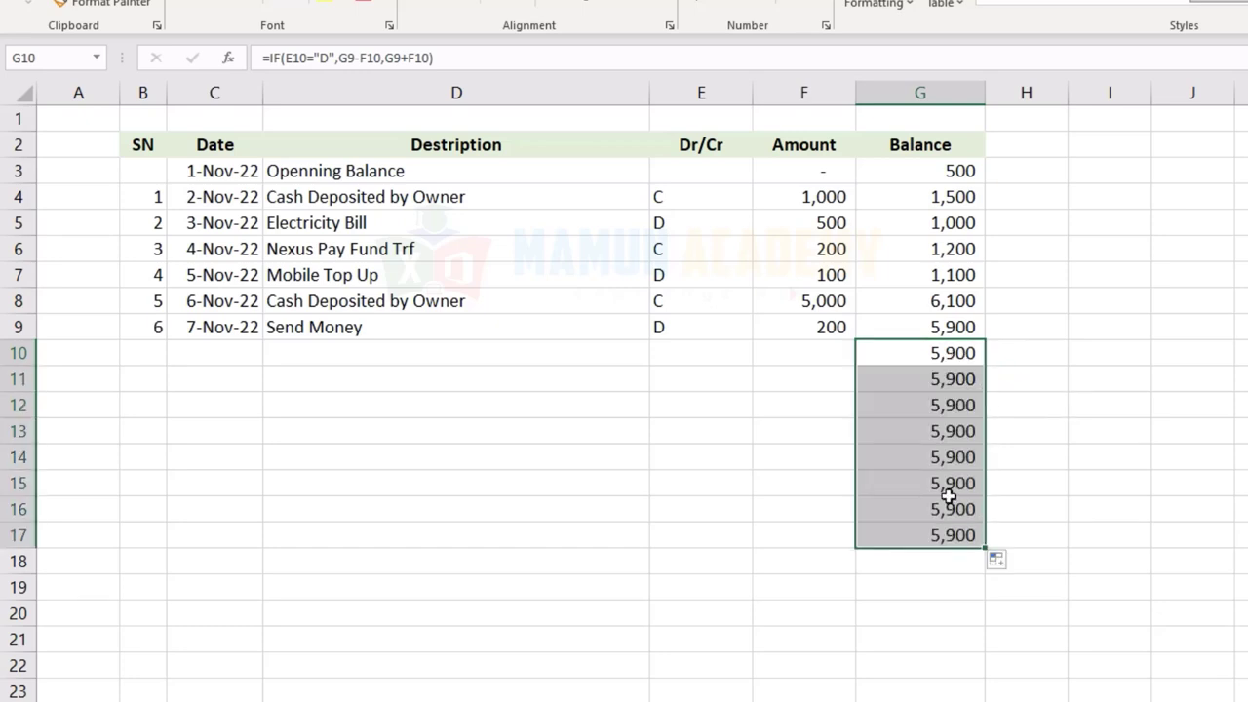
# Enter a row-11 transaction coded d for 100, then select the updated balances and Dr/Cr entries.
pyautogui.click(708, 348)
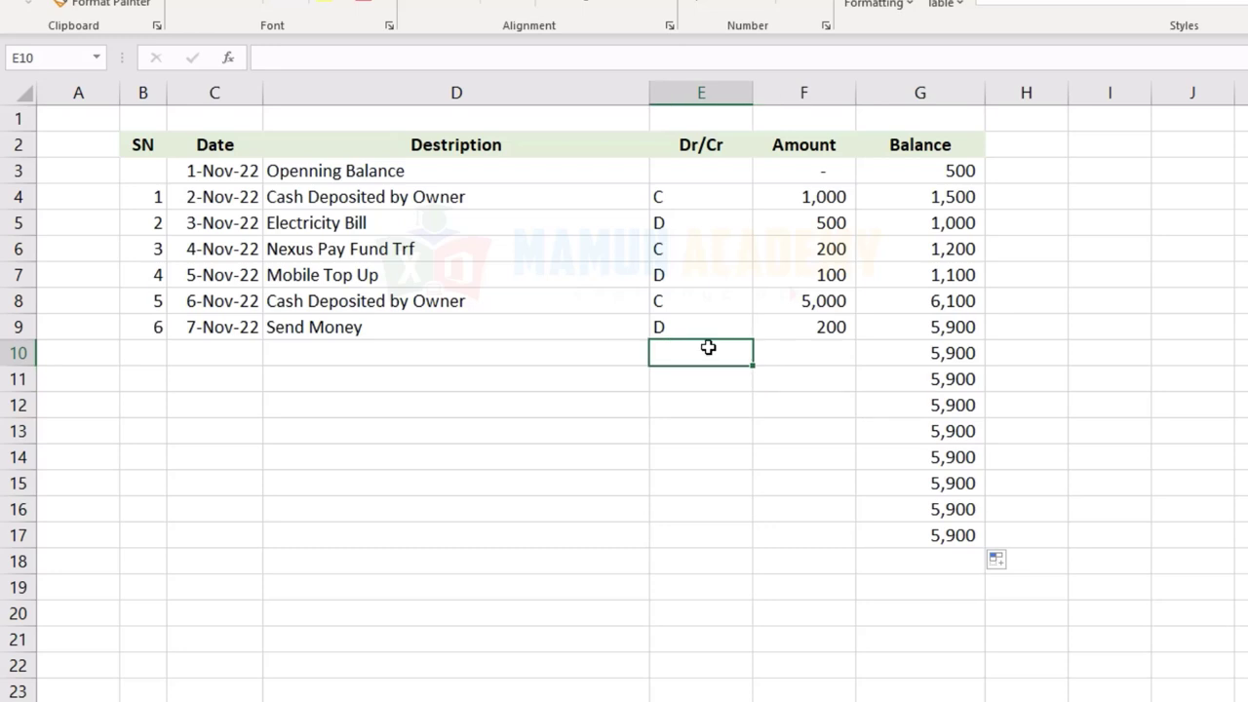
pyautogui.press('Return')
pyautogui.write('d')
pyautogui.press('Tab')
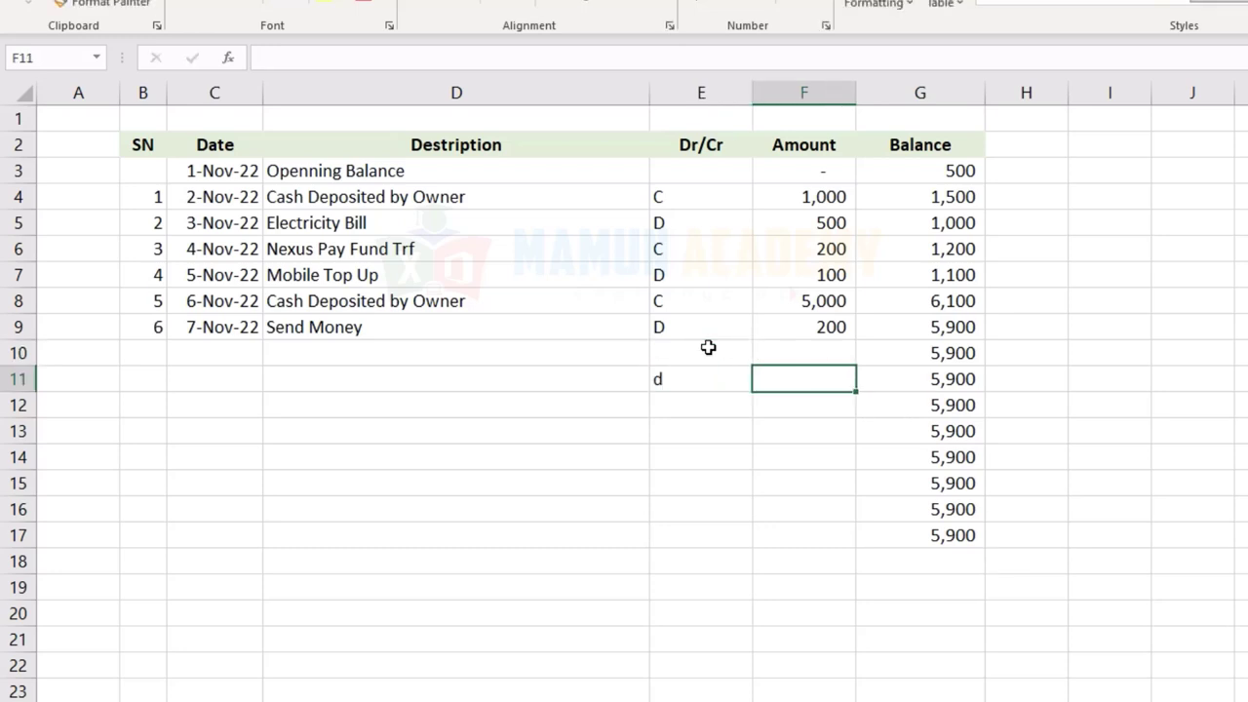
pyautogui.write('1')
pyautogui.write('00')
pyautogui.press('Return')
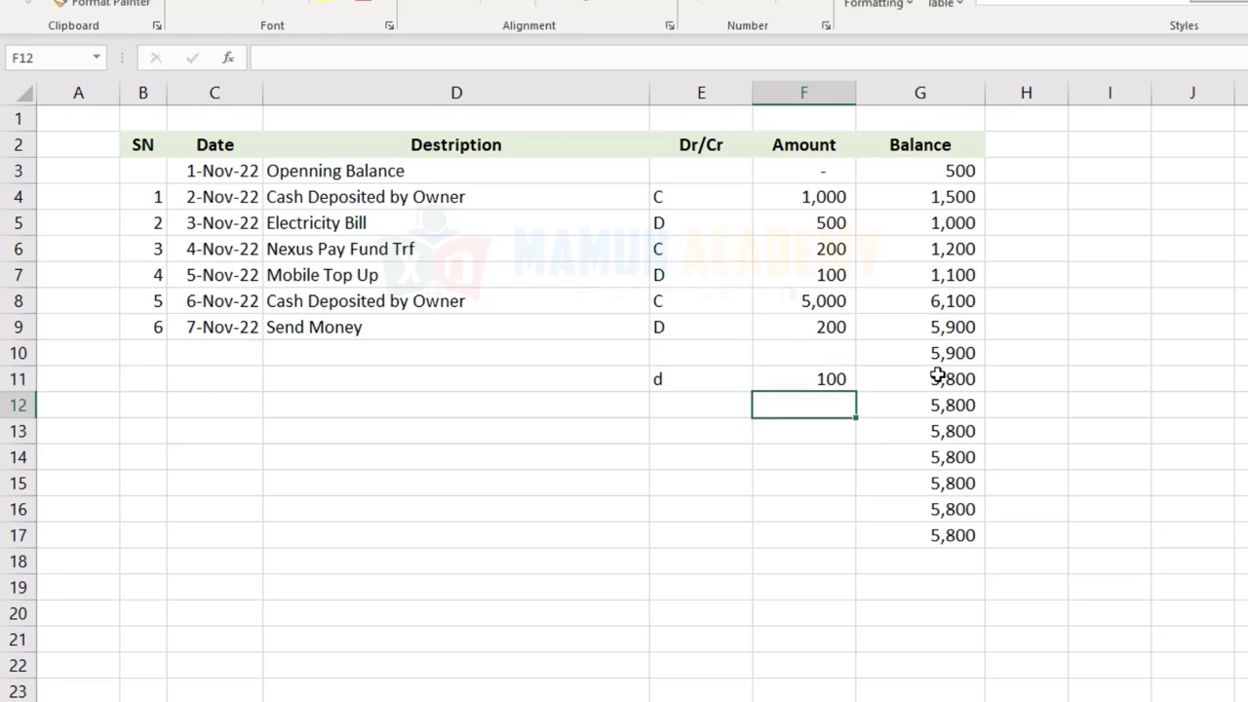
pyautogui.moveTo(939, 375); pyautogui.dragTo(947, 565)
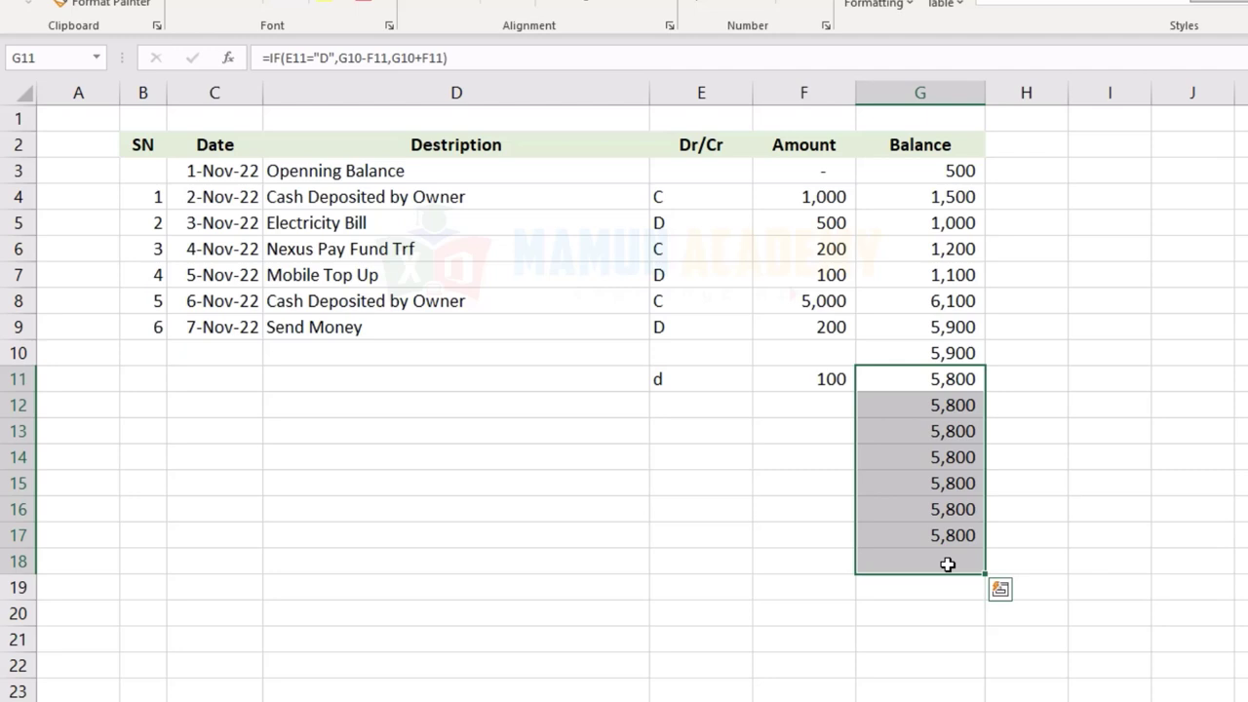
pyautogui.moveTo(677, 198); pyautogui.dragTo(678, 329)
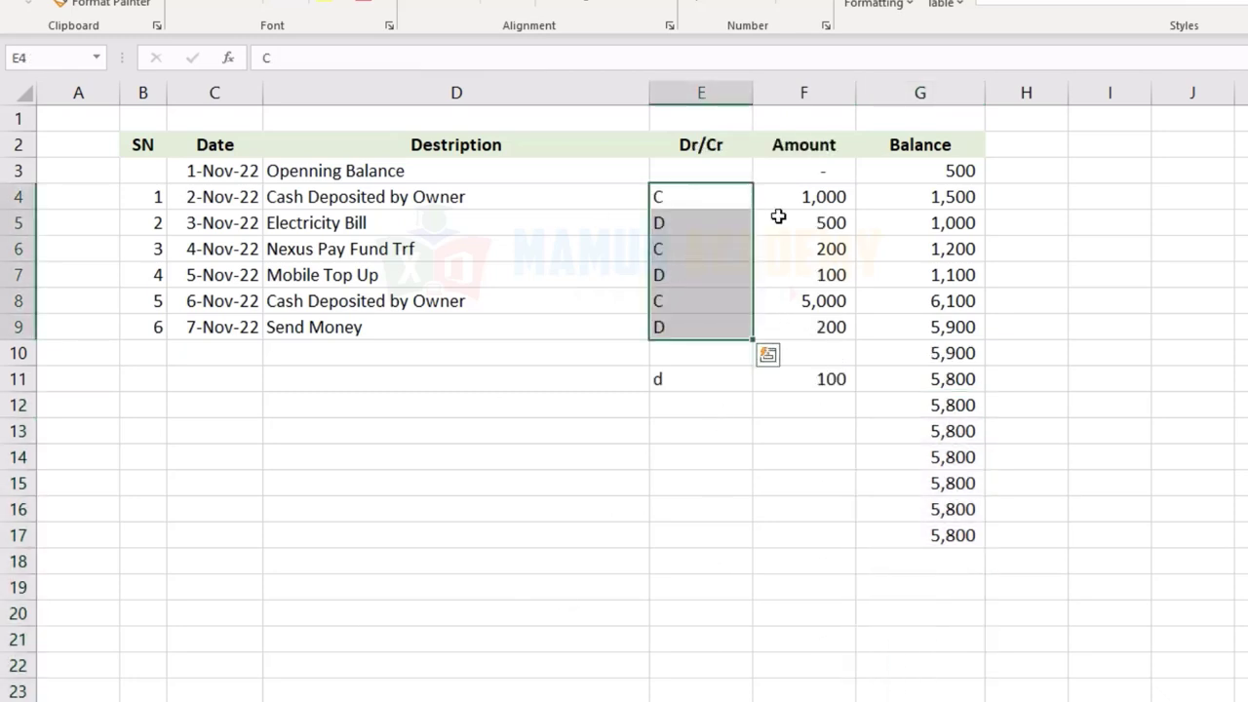
pyautogui.press('Escape')
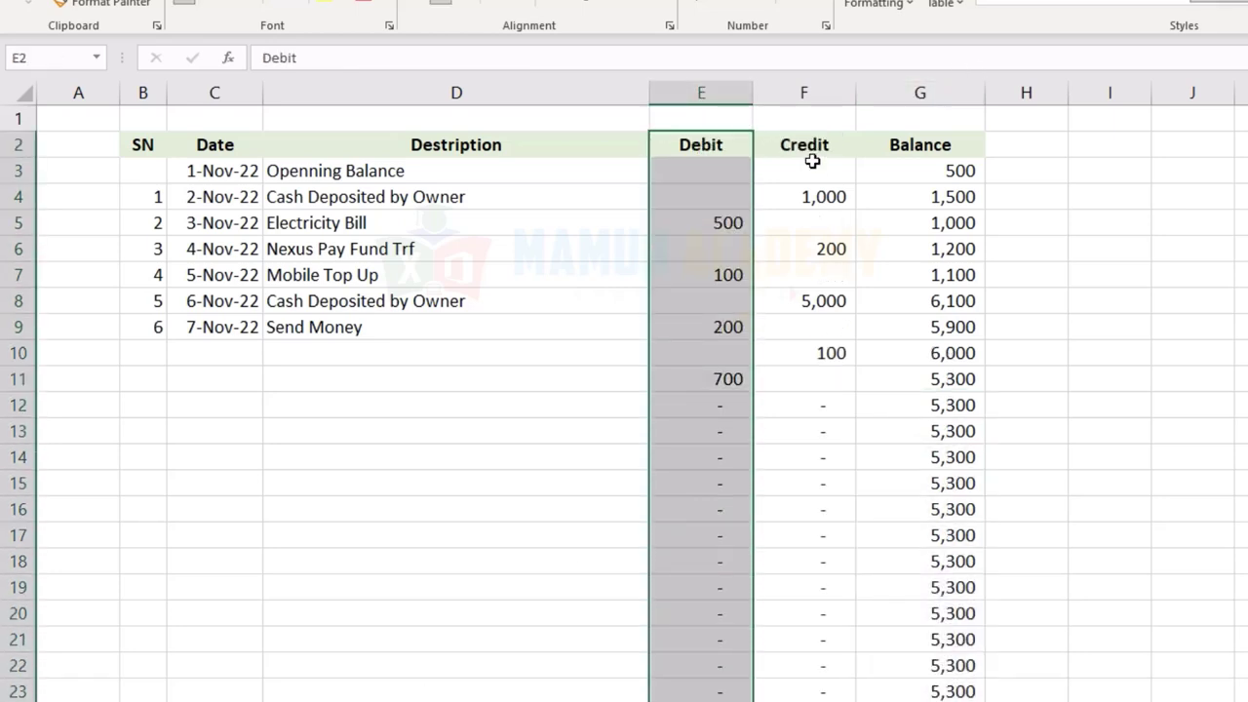
pyautogui.moveTo(809, 156); pyautogui.dragTo(809, 698)
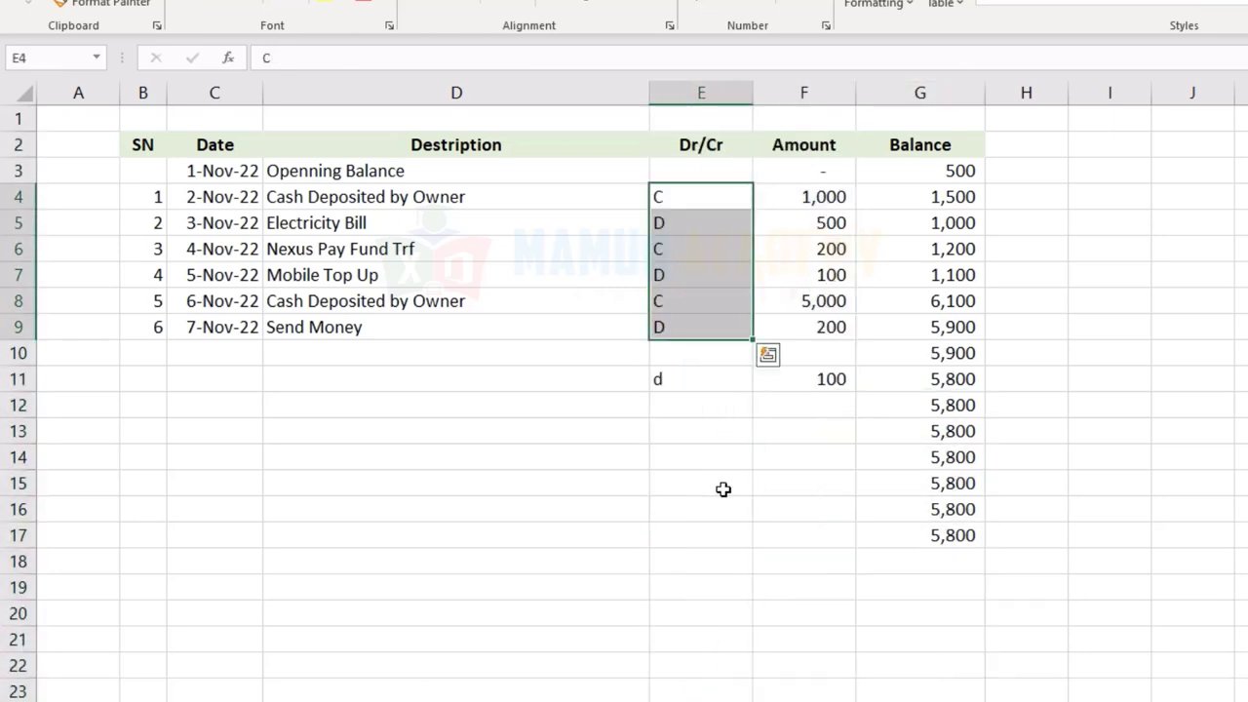
# Review the G4 balance formula, D/C codes and 500 amount, then select the whole statement table.
pyautogui.click(683, 216)
pyautogui.click(870, 202)
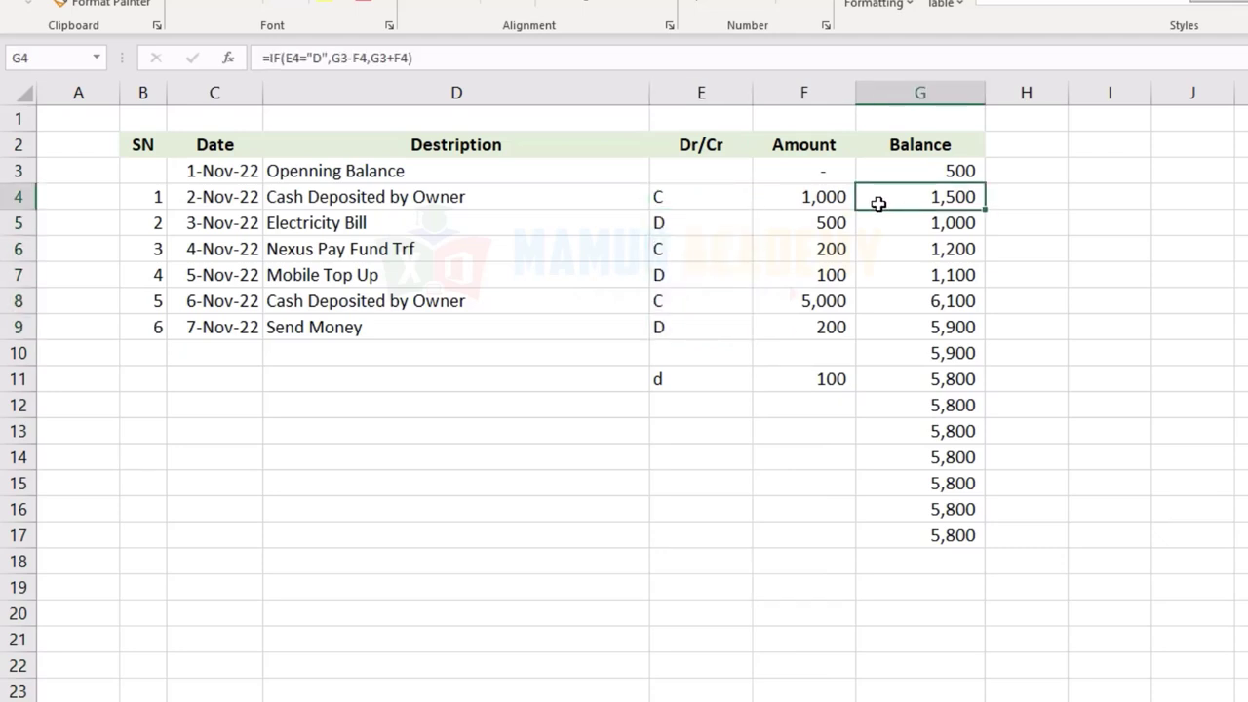
pyautogui.click(706, 227)
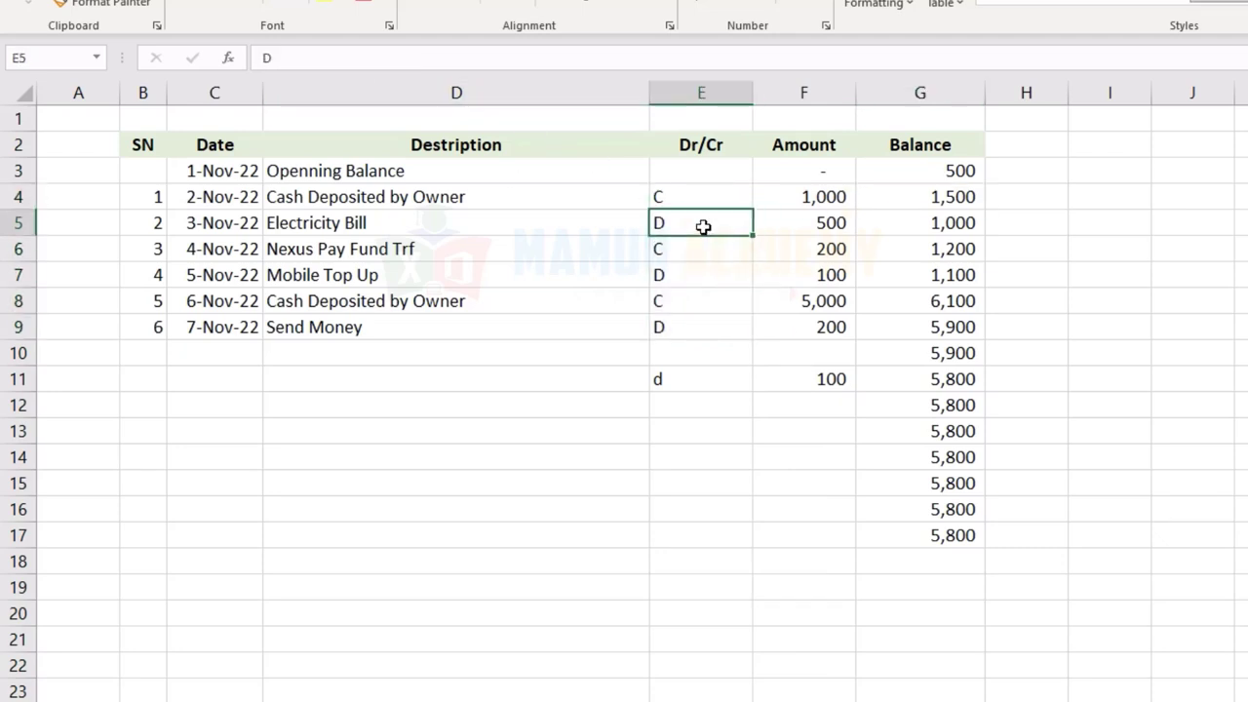
pyautogui.click(816, 223)
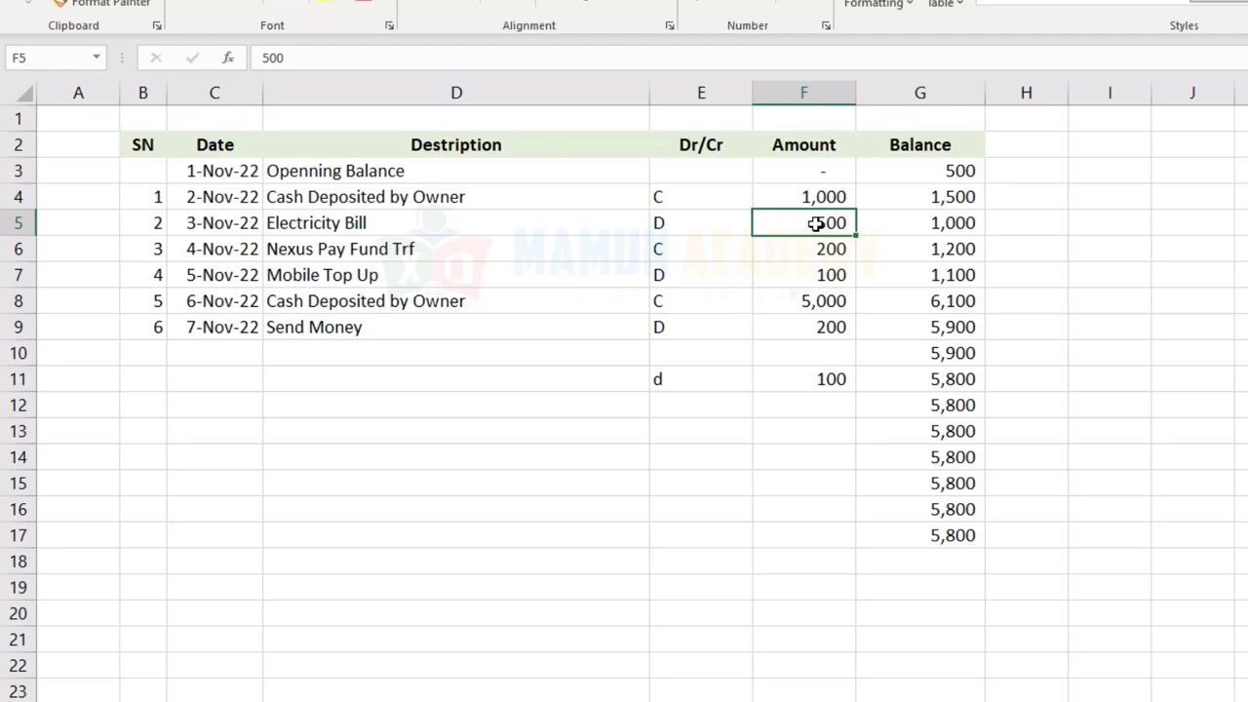
pyautogui.click(713, 249)
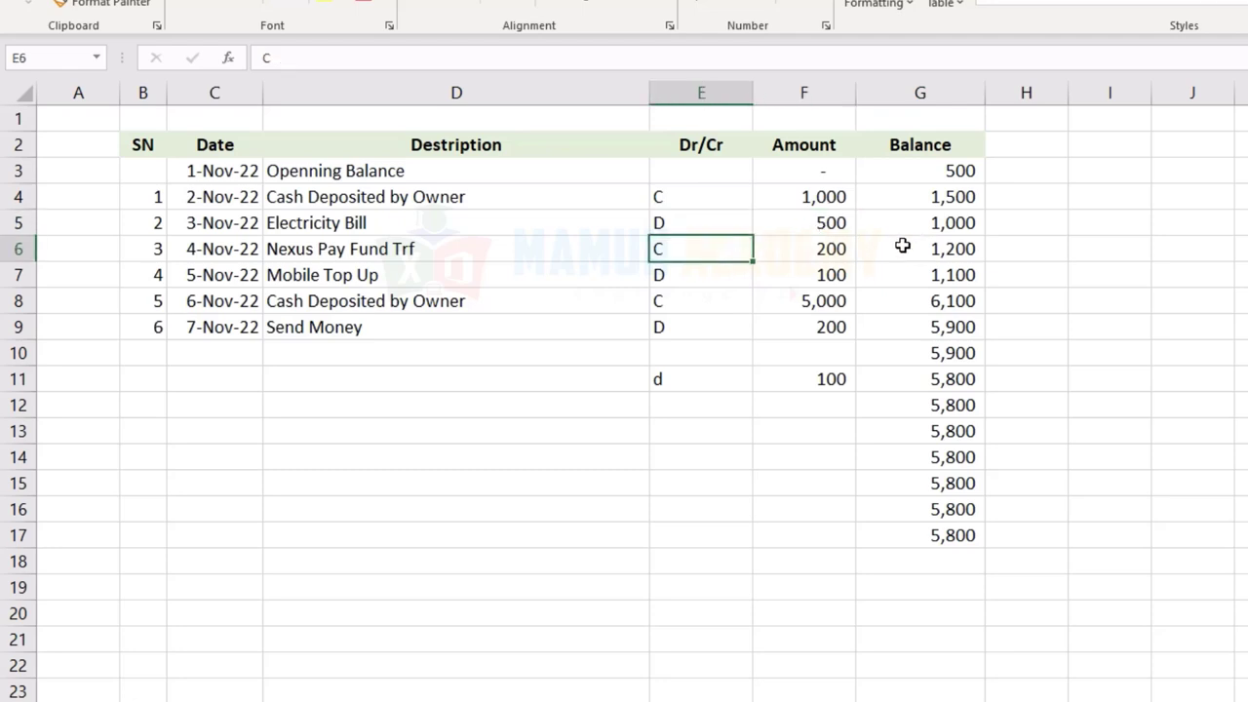
pyautogui.moveTo(151, 174); pyautogui.dragTo(1024, 697)
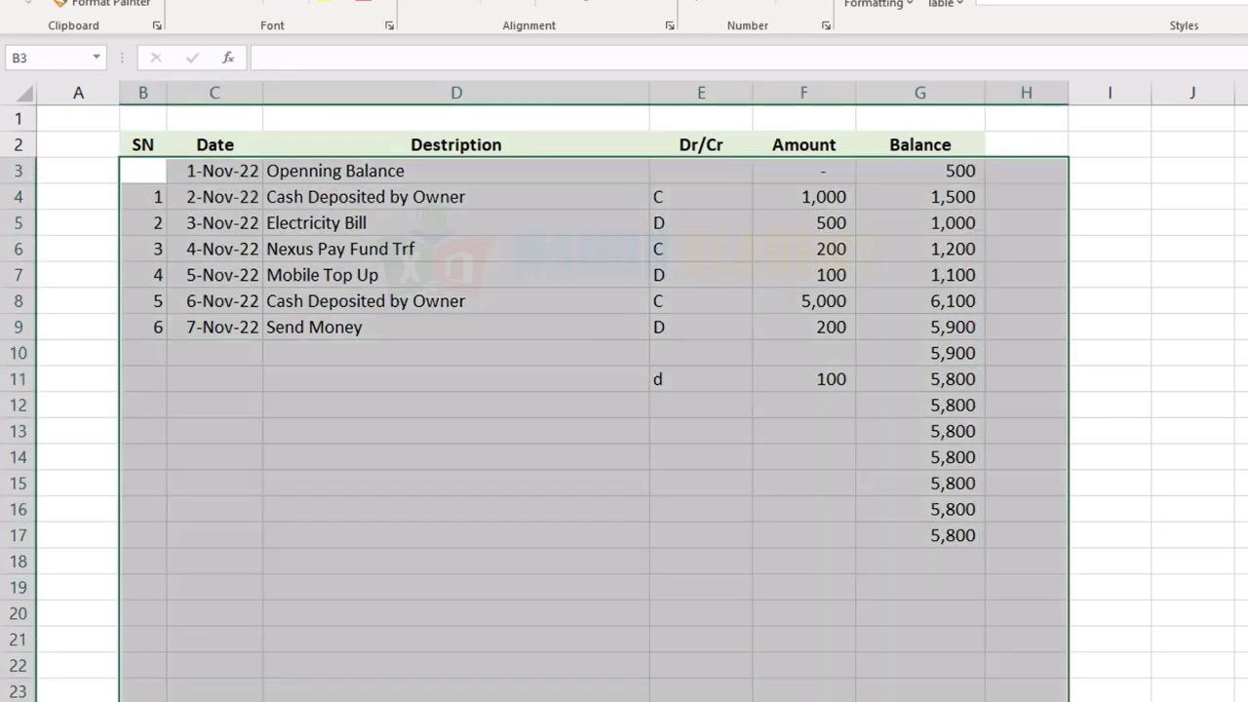